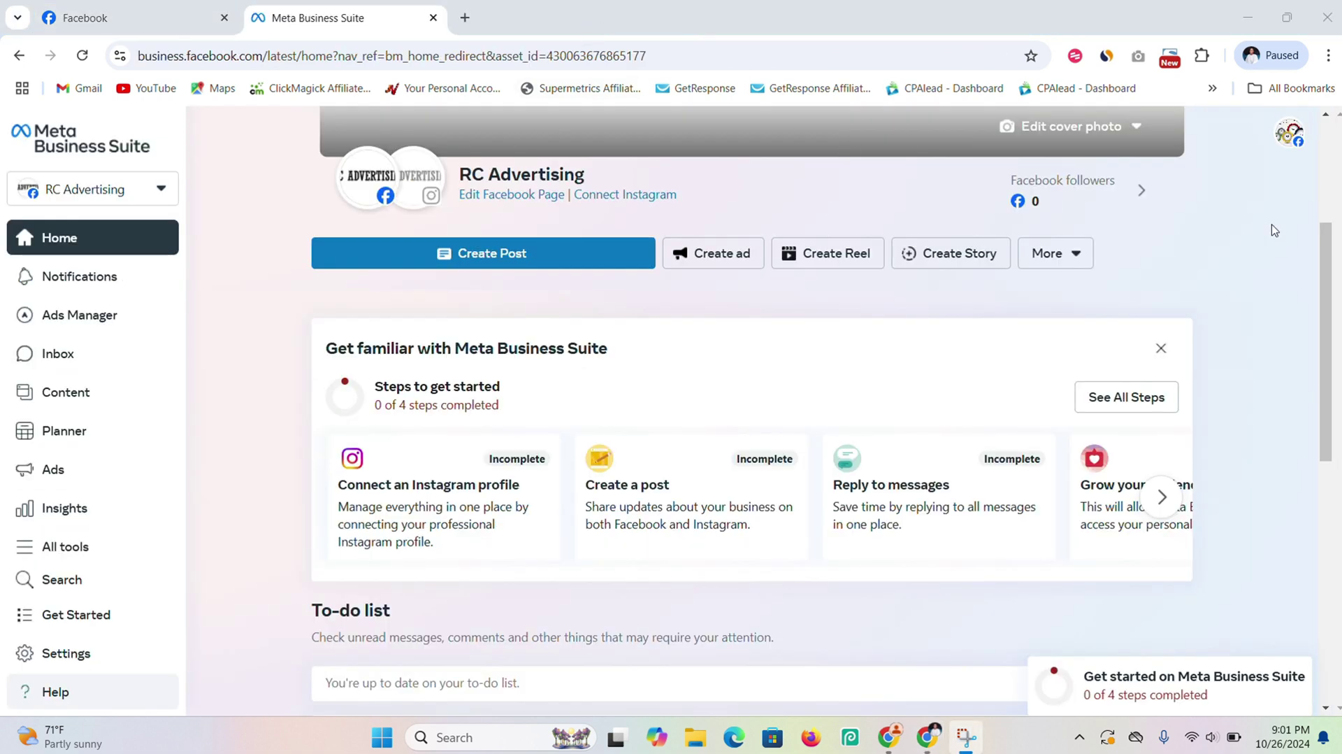
Step: Scroll through the RC Advertising Business Suite home page to review it
{"action": "left_click_drag", "start_coordinate": [1329, 261], "coordinate": [1336, 173]}
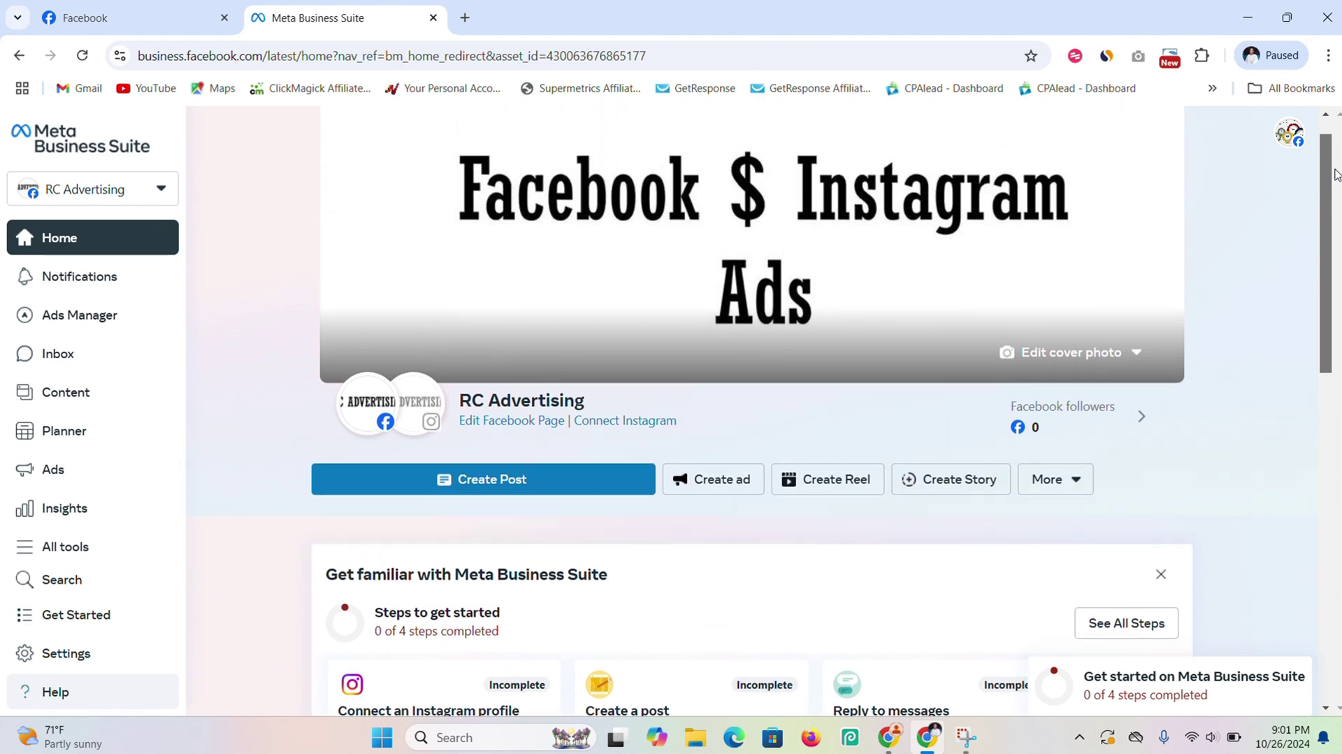
{"action": "scroll", "coordinate": [1336, 174], "scroll_direction": "down", "scroll_amount": 7}
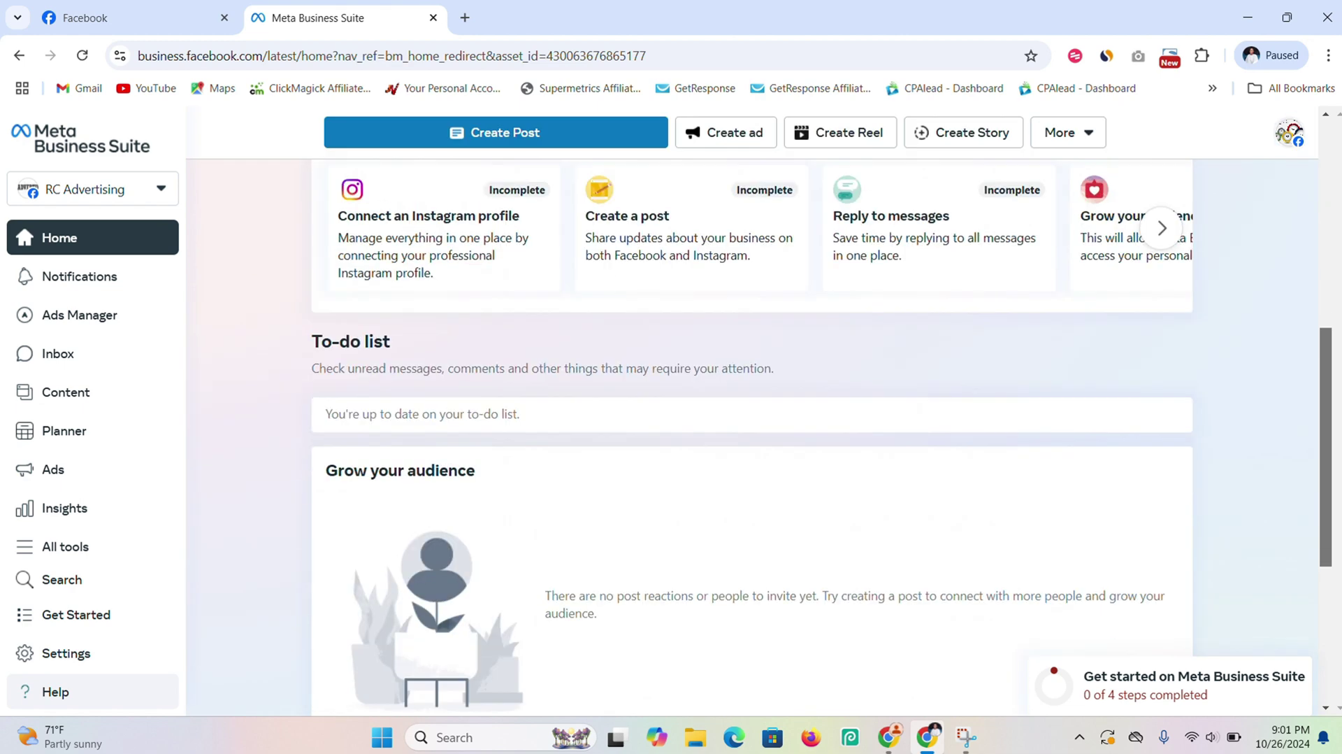
{"action": "scroll", "coordinate": [1330, 166], "scroll_direction": "up", "scroll_amount": 7}
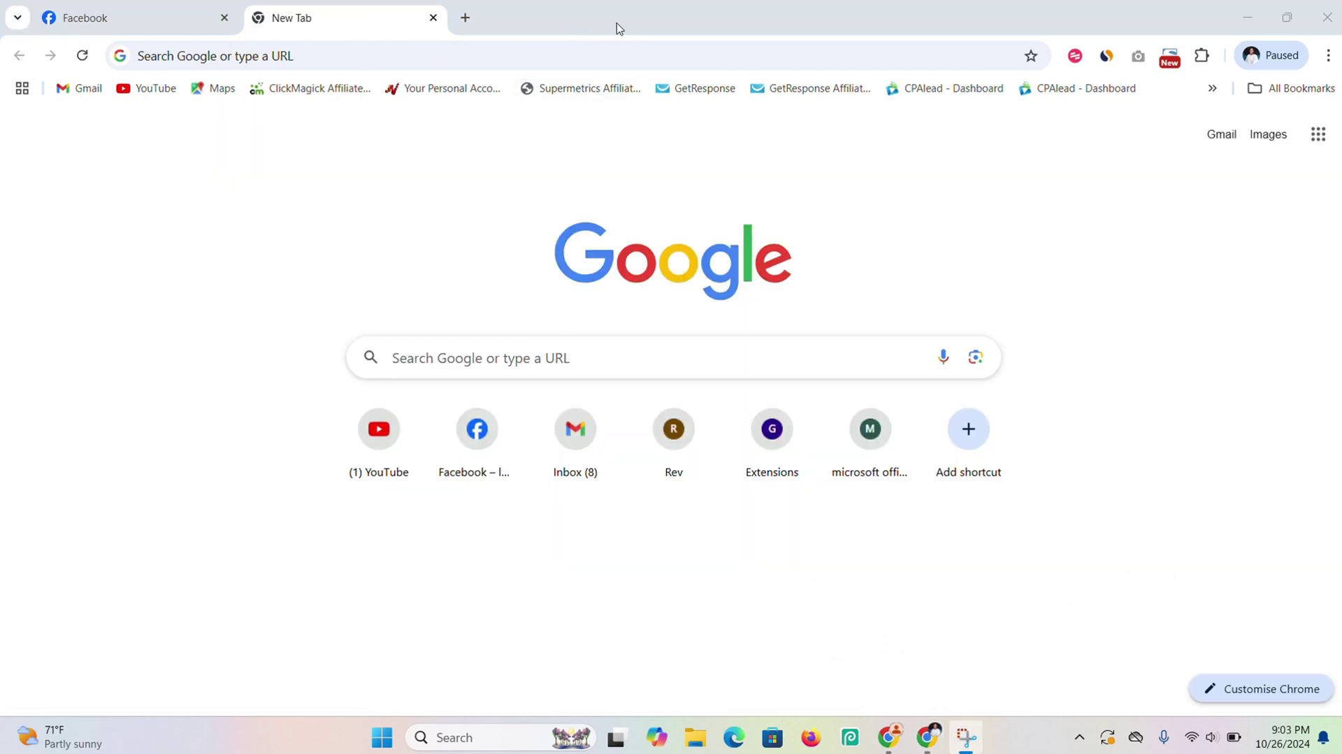
Step: Search for business.facebook.com and open the Meta Business Suite site
{"action": "left_click", "coordinate": [536, 360]}
{"action": "type", "text": "business"}
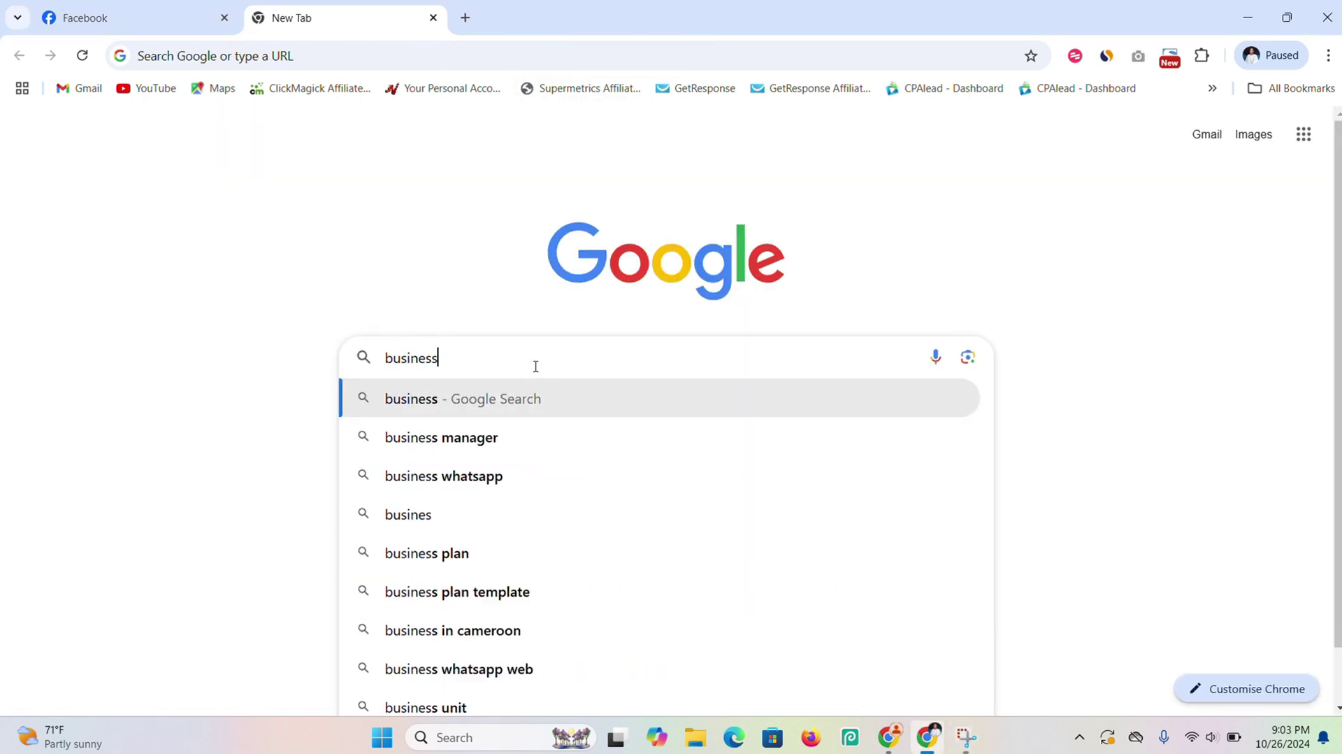
{"action": "type", "text": ".facebook.com"}
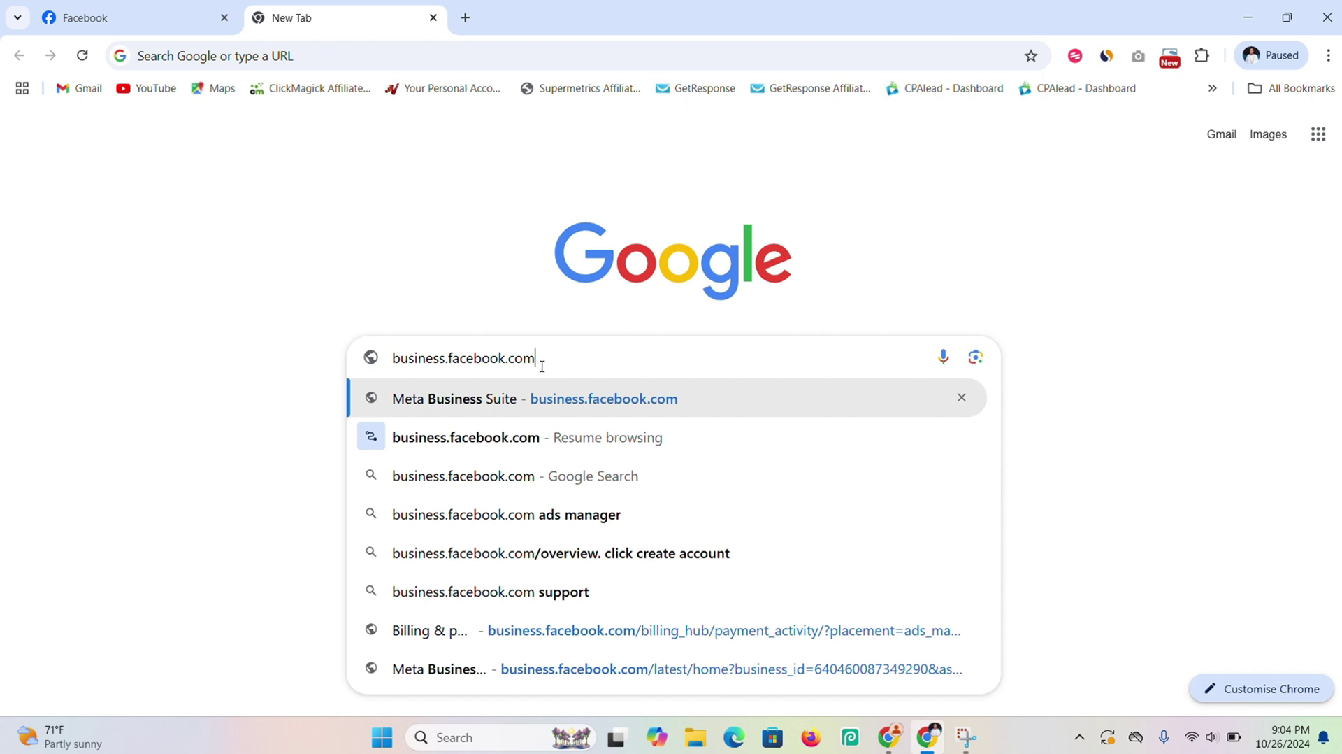
{"action": "left_click", "coordinate": [604, 404]}
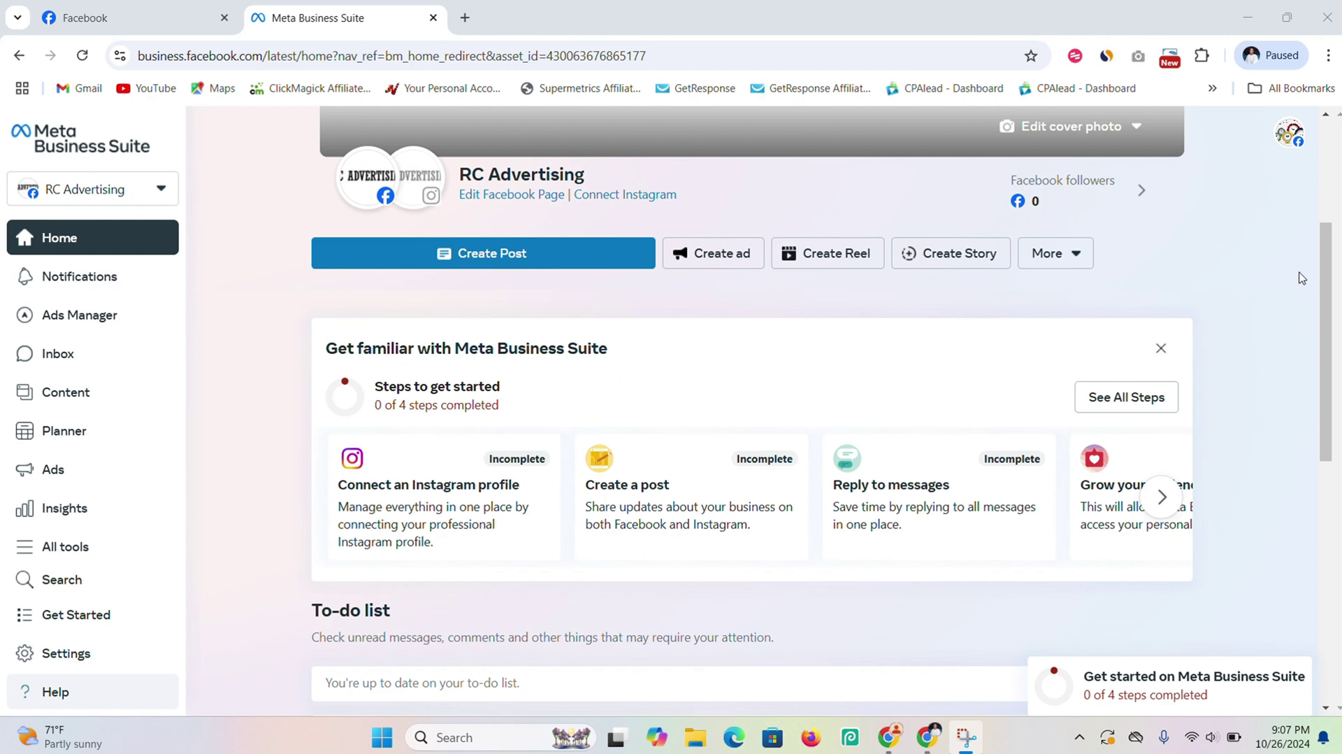
Step: Open the RC Advertising account selector dropdown in the sidebar
{"action": "left_click_drag", "start_coordinate": [1323, 284], "coordinate": [1338, 542]}
{"action": "left_click_drag", "start_coordinate": [1327, 591], "coordinate": [1324, 340]}
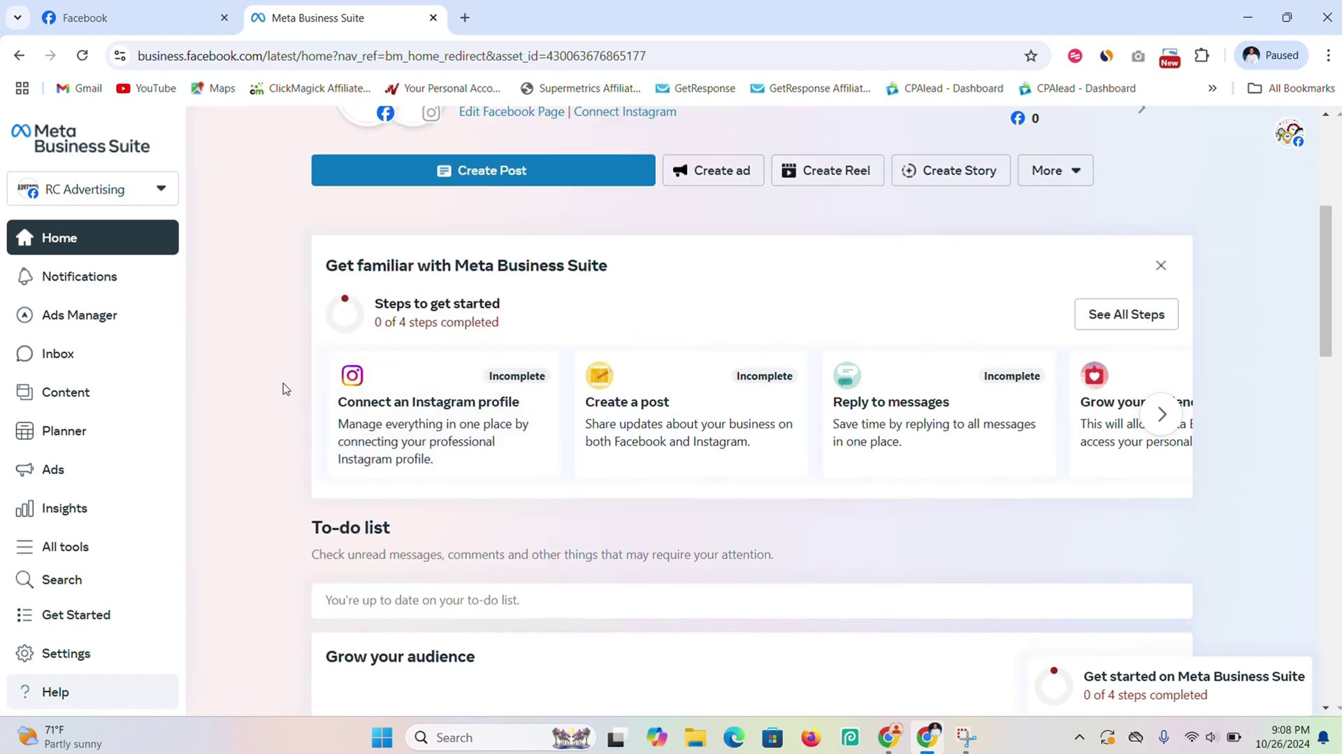
{"action": "left_click", "coordinate": [166, 188]}
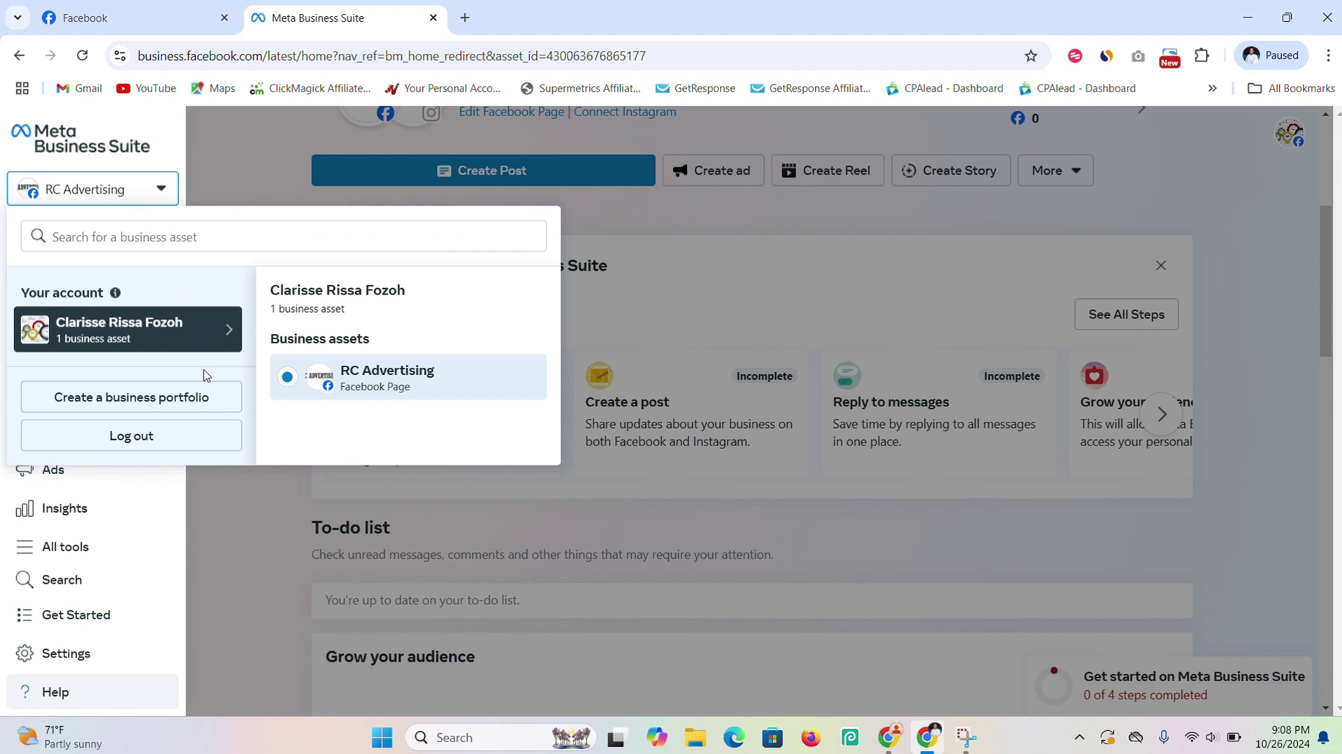
Step: Start a new business portfolio and name it 'RC Advertising'
{"action": "left_click", "coordinate": [109, 399]}
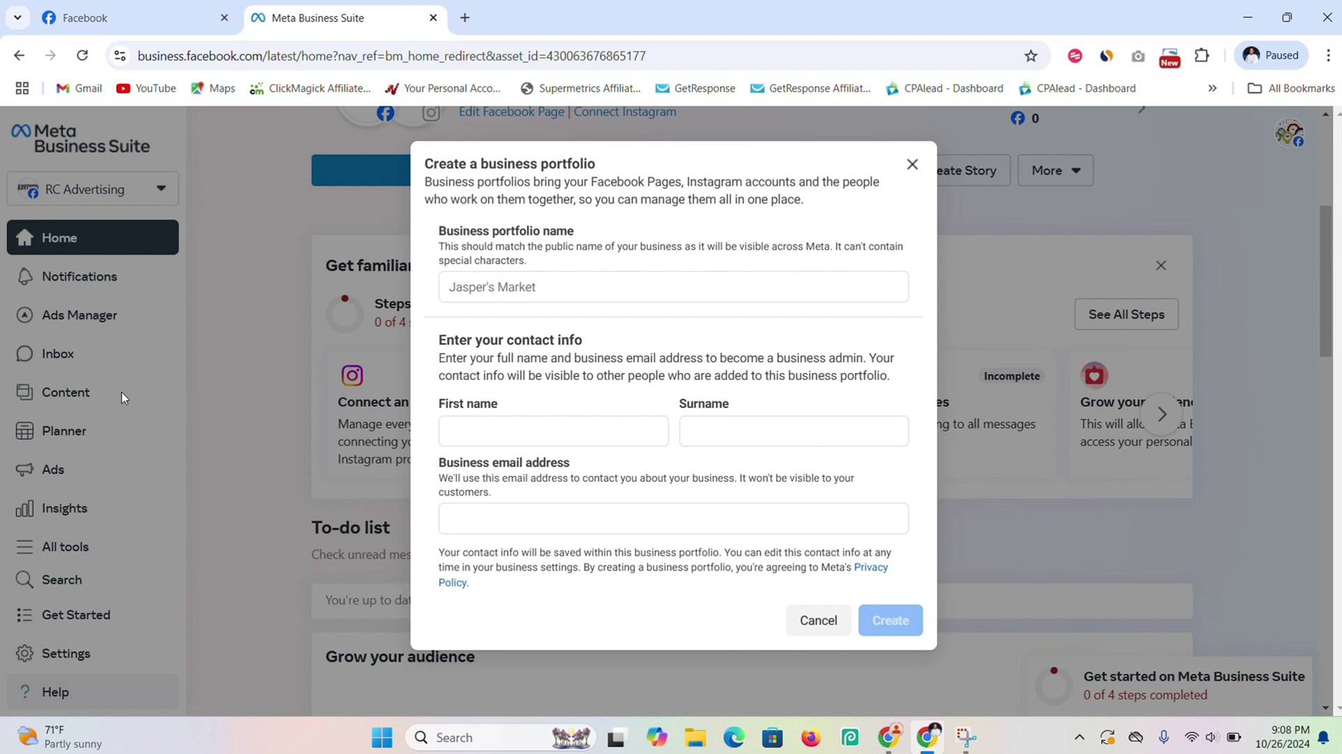
{"action": "left_click", "coordinate": [468, 292]}
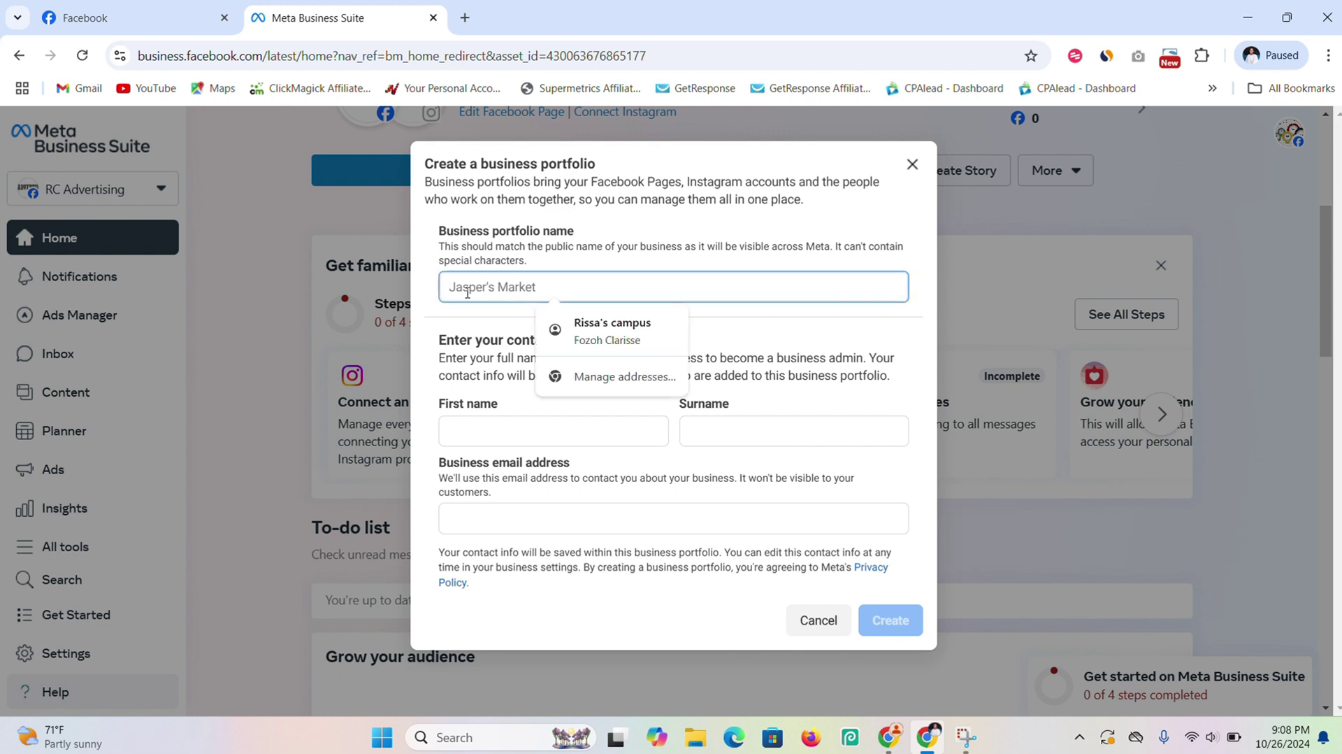
{"action": "type", "text": "R"}
{"action": "type", "text": "ISSA"}
{"action": "key", "text": "BackSpace"}
{"action": "key", "text": "BackSpace"}
{"action": "key", "text": "BackSpace"}
{"action": "key", "text": "BackSpace"}
{"action": "type", "text": "C ADVERTISING"}
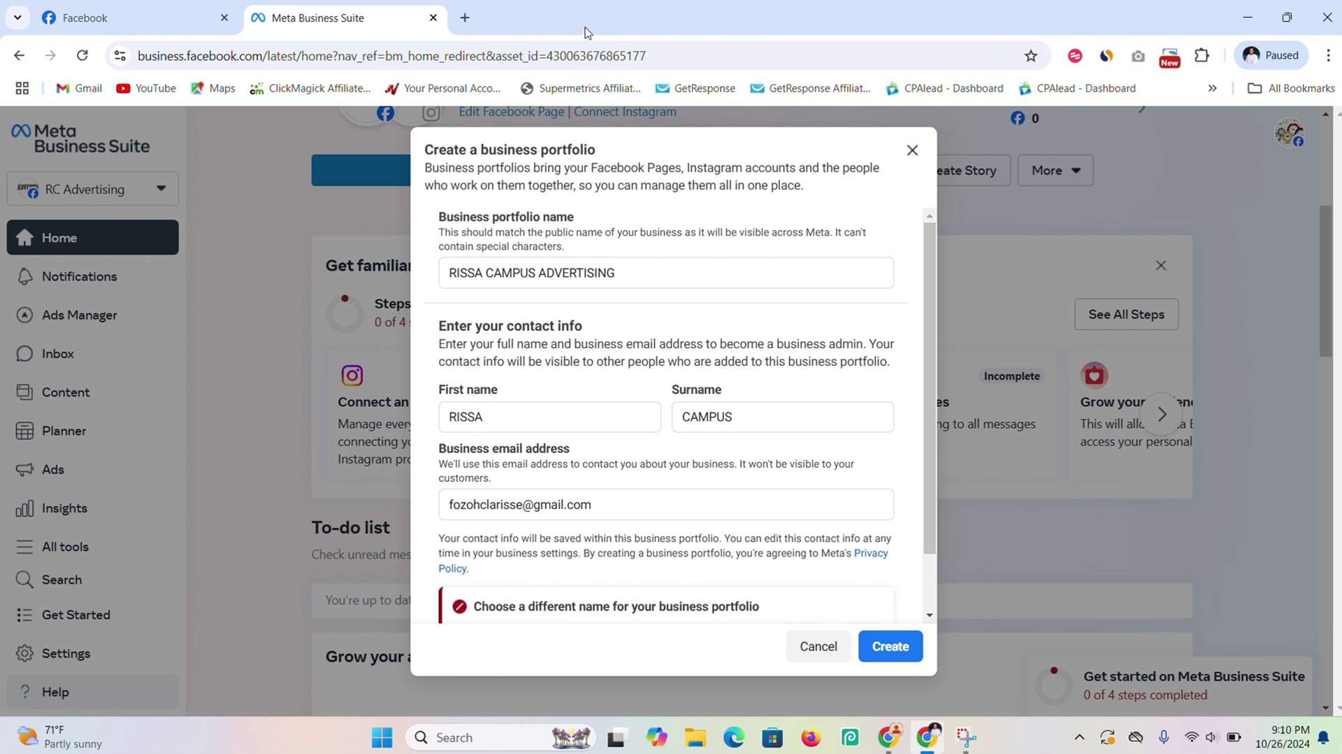
{"action": "key", "text": "BackSpace"}
{"action": "key", "text": "BackSpace"}
{"action": "key", "text": "BackSpace"}
{"action": "key", "text": "BackSpace"}
{"action": "key", "text": "BackSpace"}
{"action": "key", "text": "BackSpace"}
{"action": "key", "text": "BackSpace"}
{"action": "key", "text": "BackSpace"}
{"action": "key", "text": "BackSpace"}
{"action": "key", "text": "BackSpace"}
{"action": "key", "text": "BackSpace"}
{"action": "key", "text": "BackSpace"}
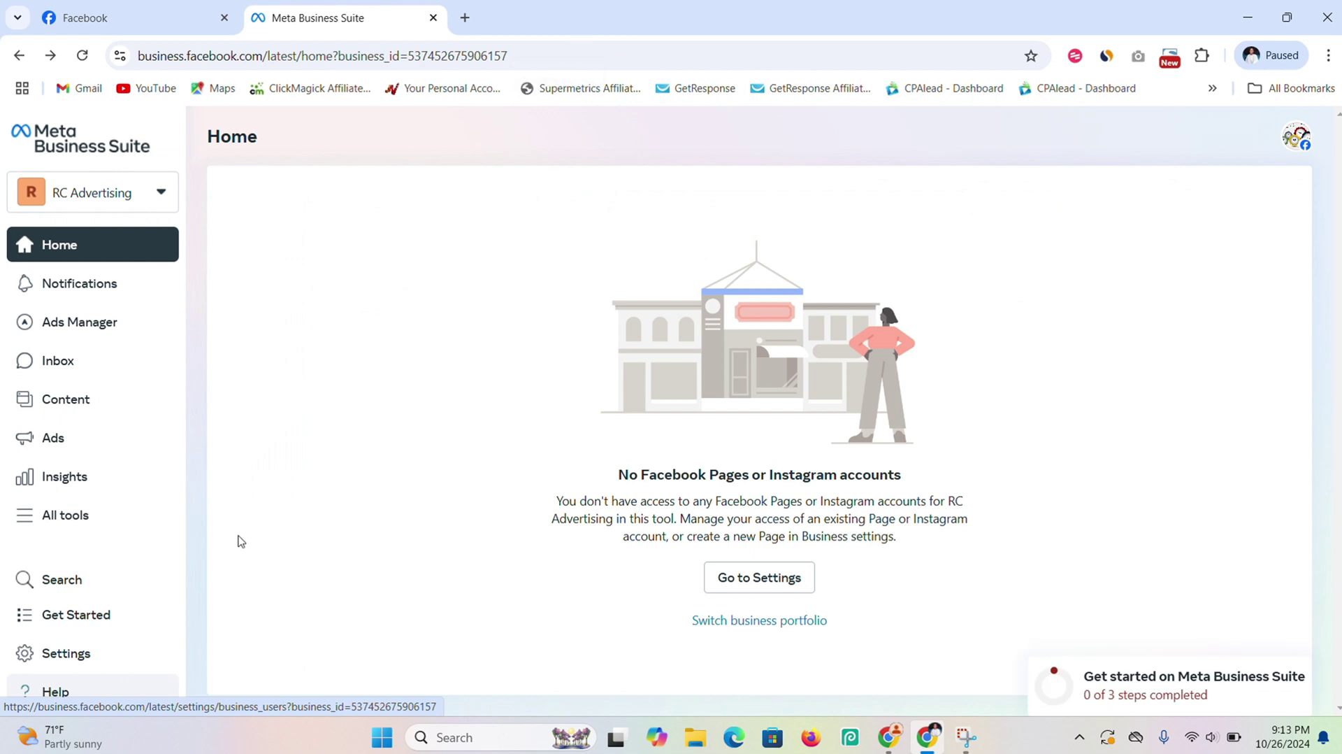
Step: Open the portfolio Settings and view the empty Pages section under Accounts
{"action": "left_click", "coordinate": [78, 652]}
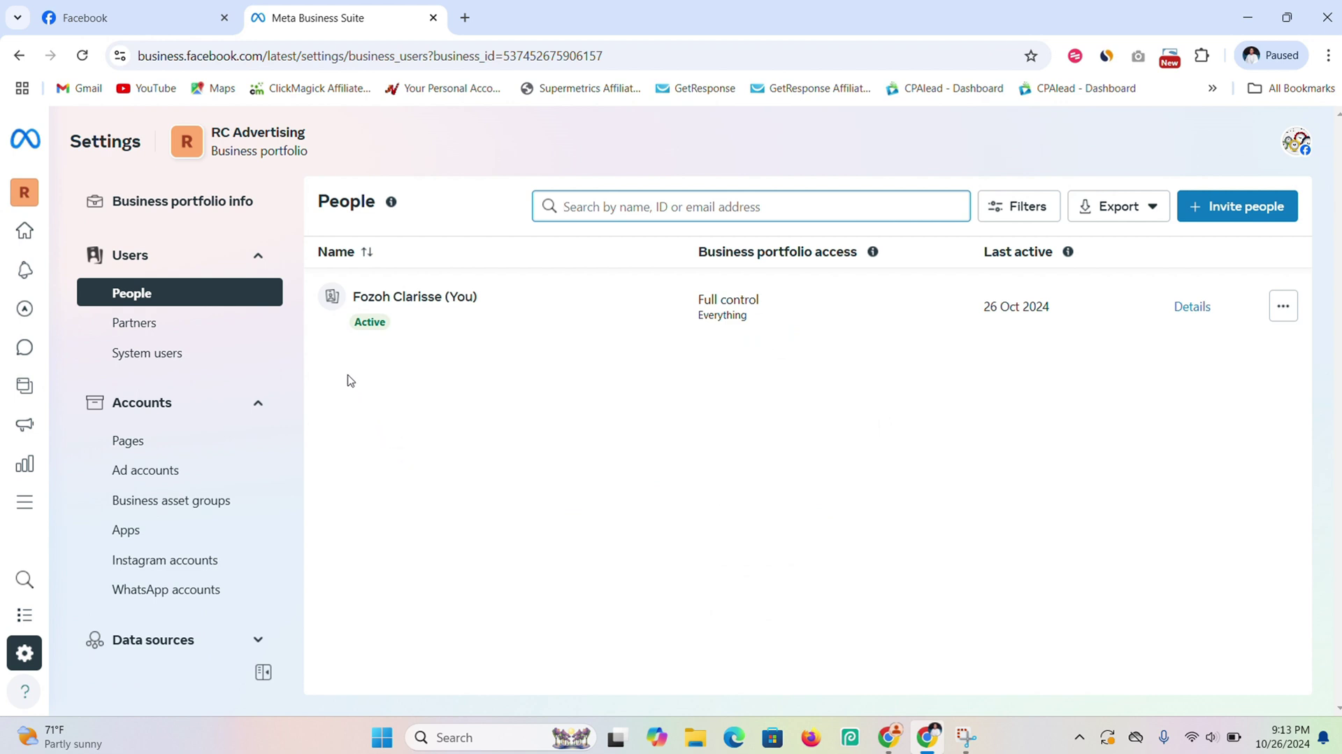
{"action": "left_click", "coordinate": [200, 265]}
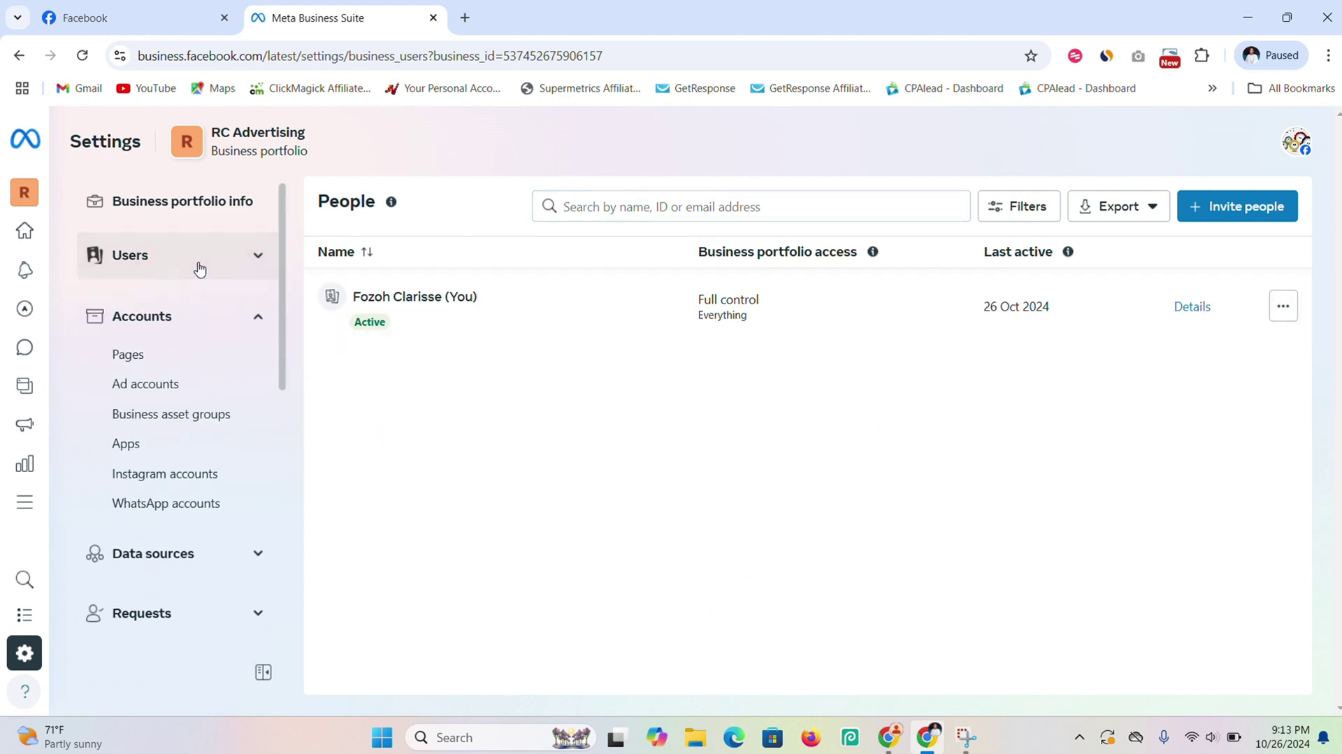
{"action": "left_click", "coordinate": [208, 260]}
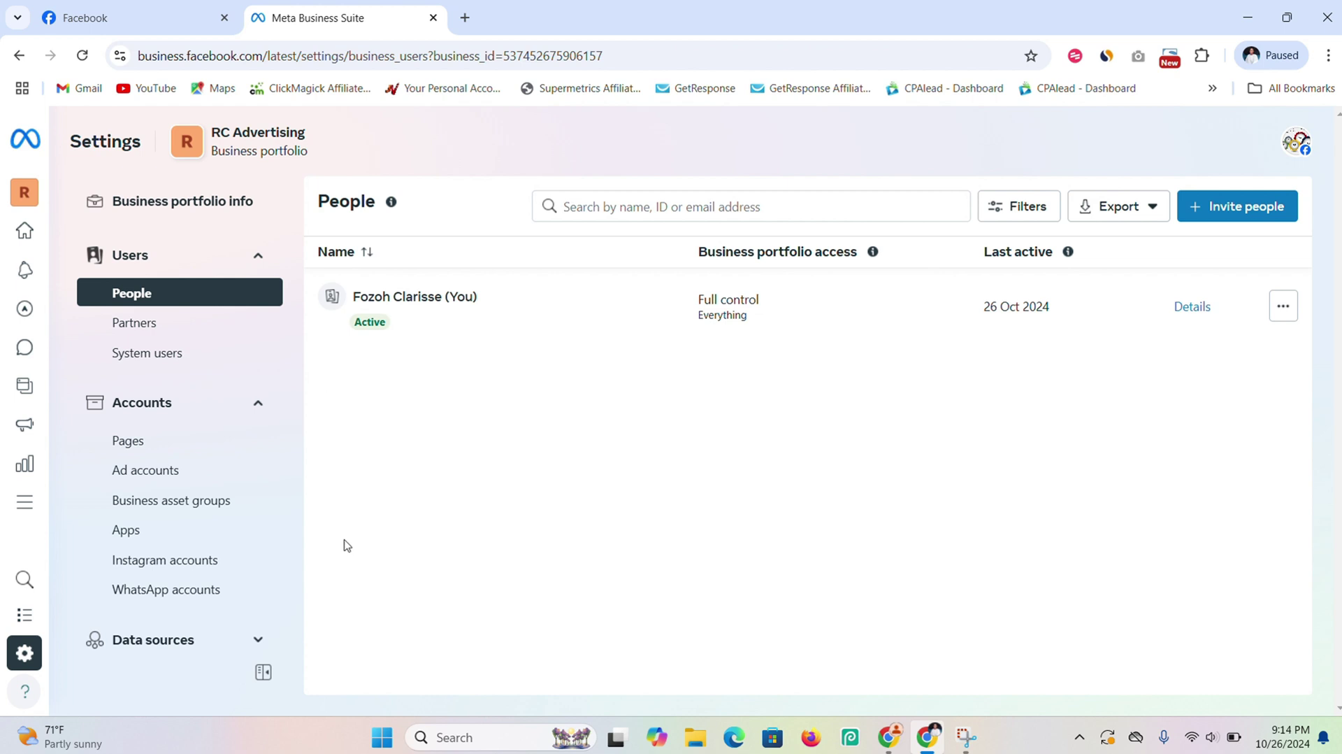
{"action": "left_click", "coordinate": [144, 438]}
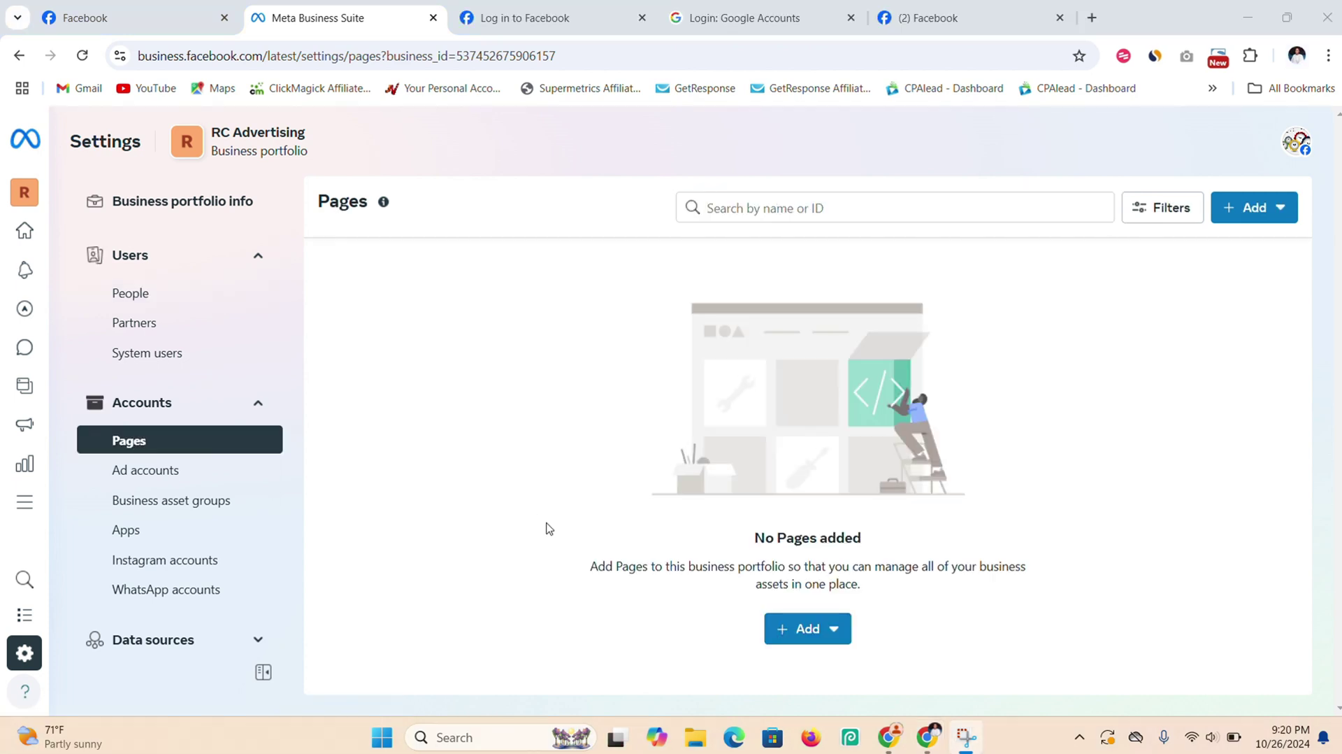
Step: Choose Add > Request access to a Page and search for 'rissa campus'
{"action": "left_click", "coordinate": [805, 633]}
{"action": "left_click", "coordinate": [805, 634]}
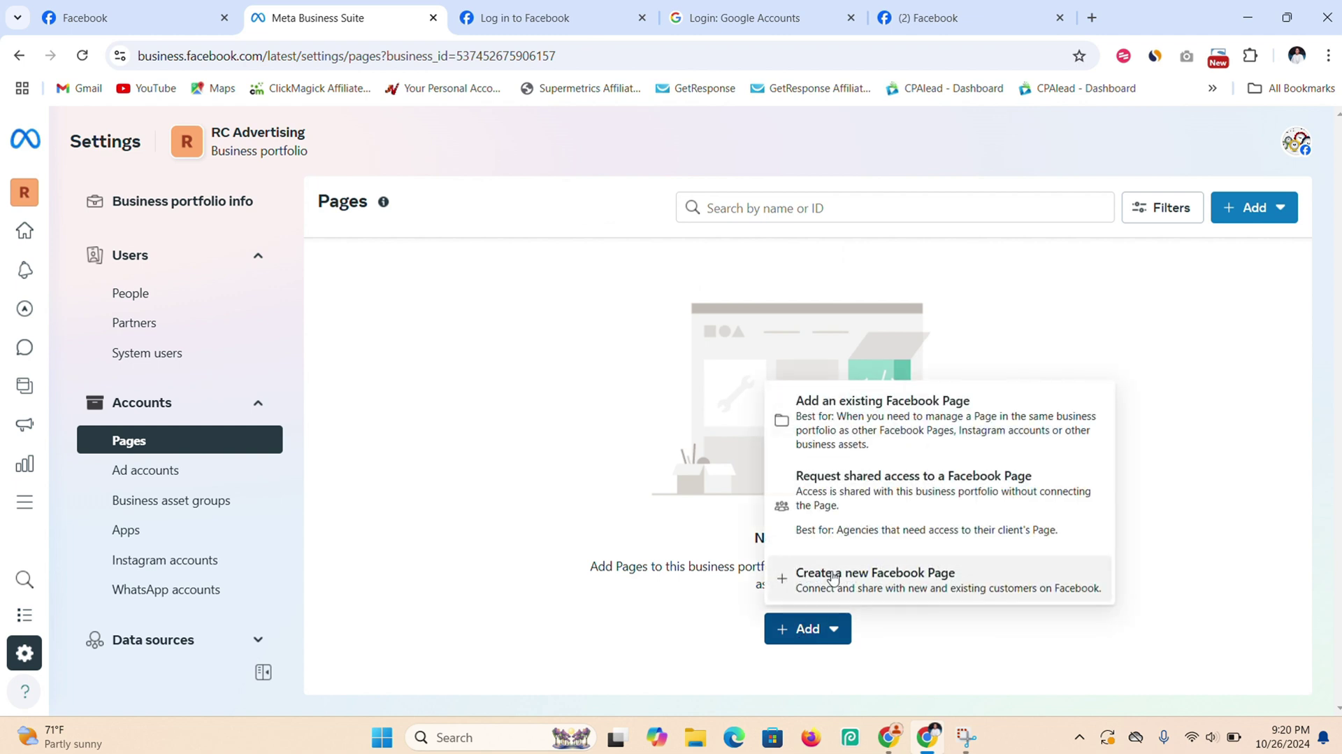
{"action": "left_click", "coordinate": [853, 501]}
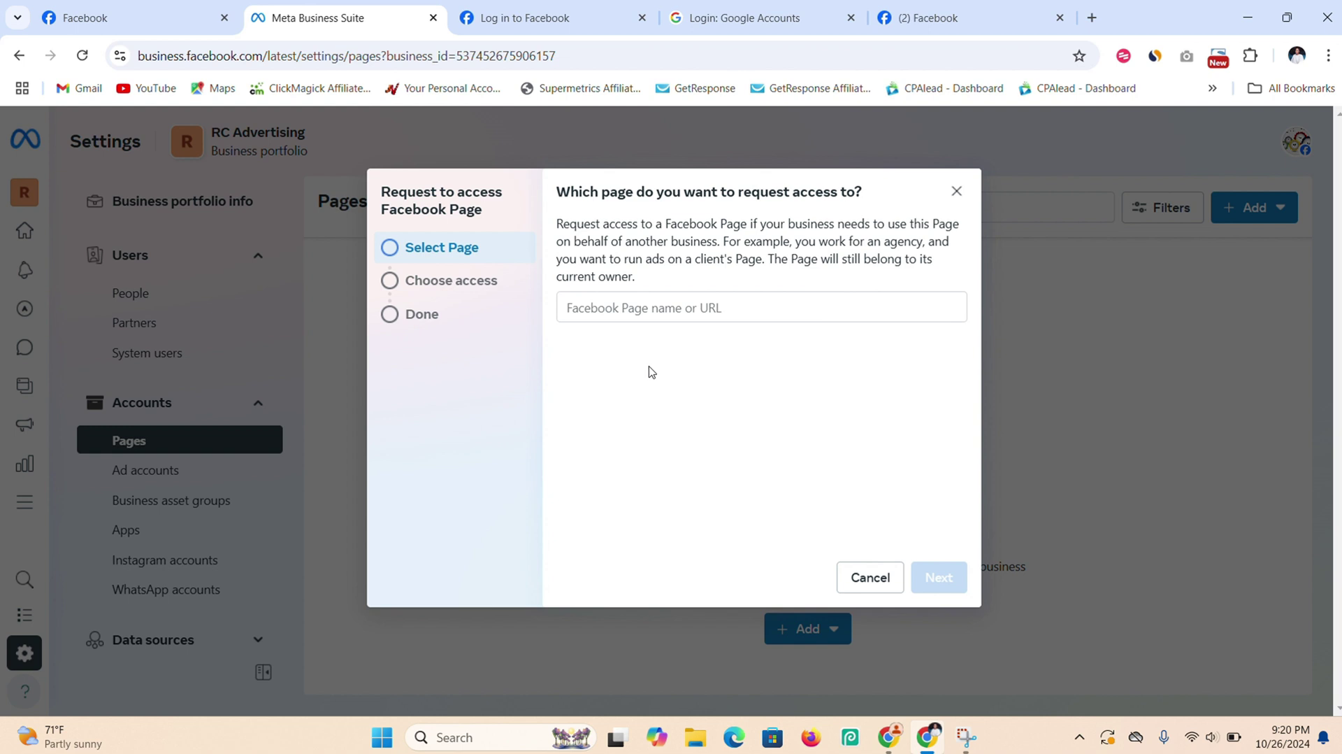
{"action": "left_click", "coordinate": [630, 305]}
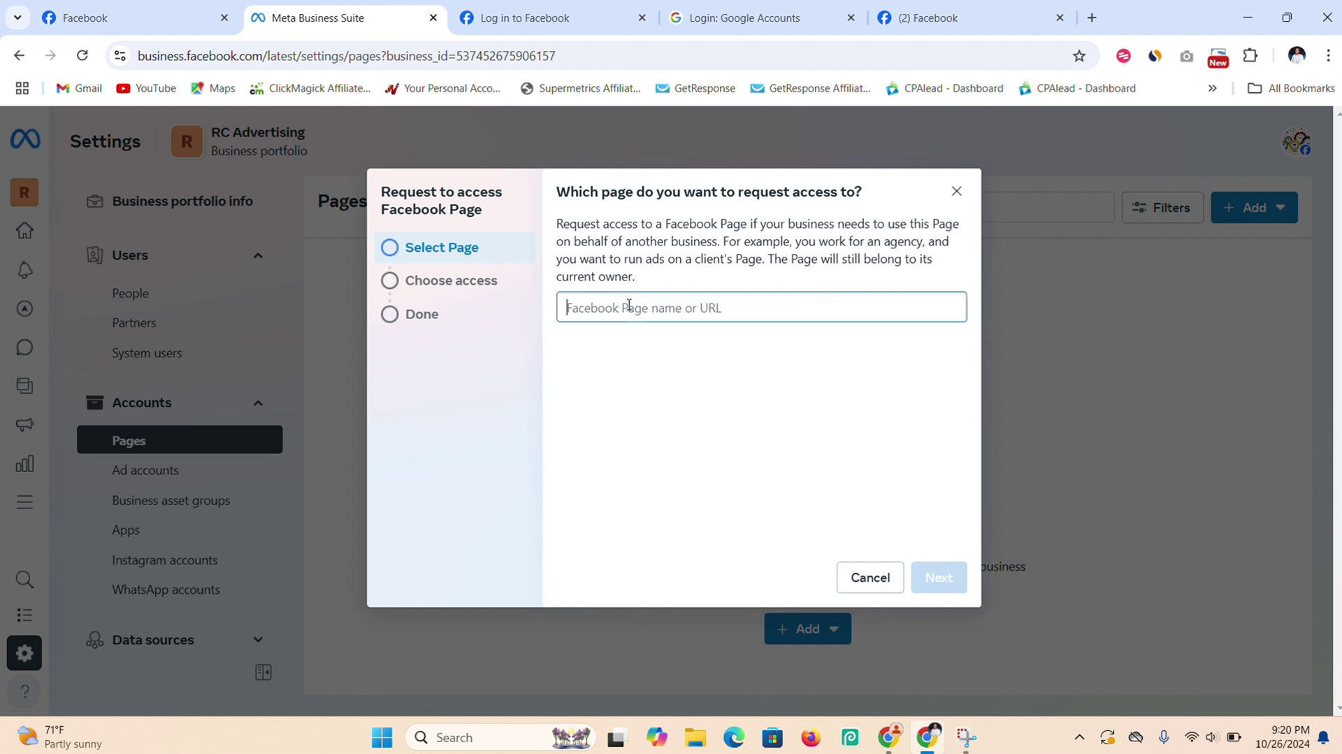
{"action": "type", "text": "r"}
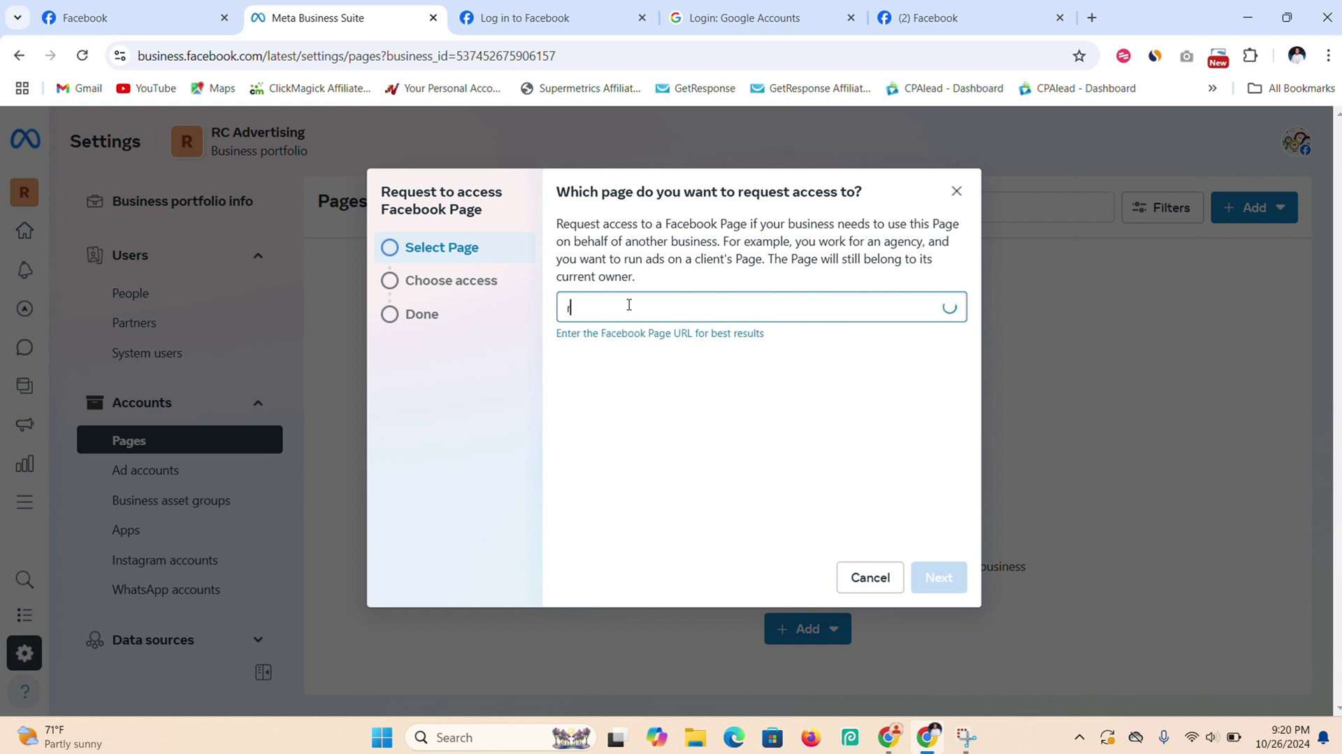
{"action": "type", "text": "issa campus VA desk"}
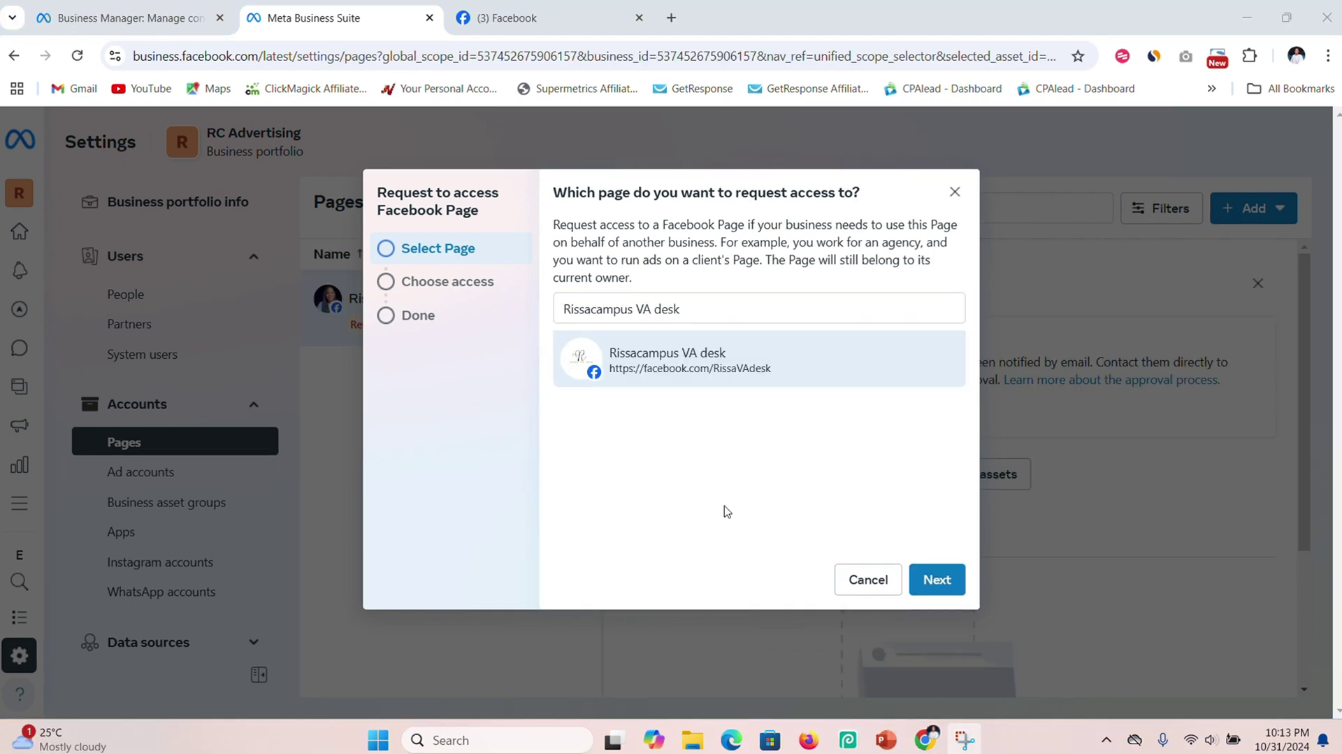
Step: Request full control of the Rissacampus VA desk Page and confirm the request
{"action": "left_click", "coordinate": [937, 580]}
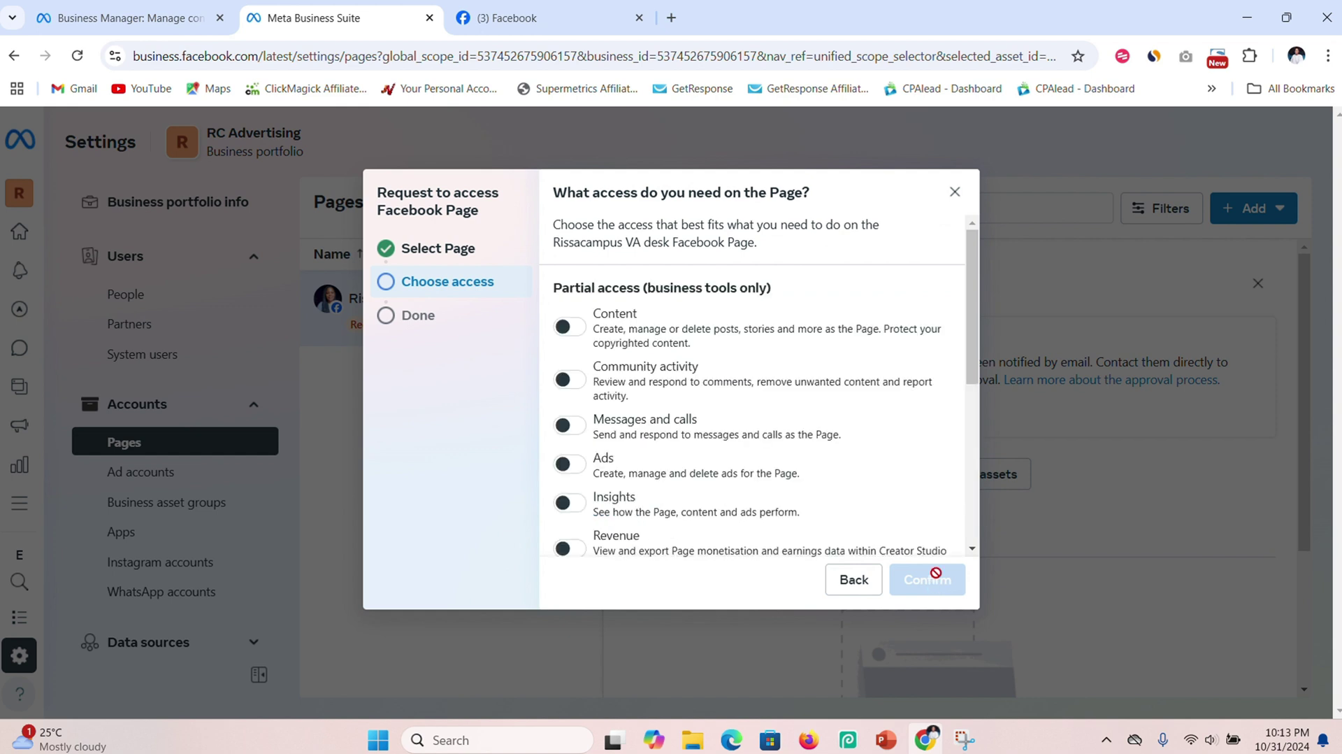
{"action": "left_click_drag", "start_coordinate": [977, 314], "coordinate": [995, 476]}
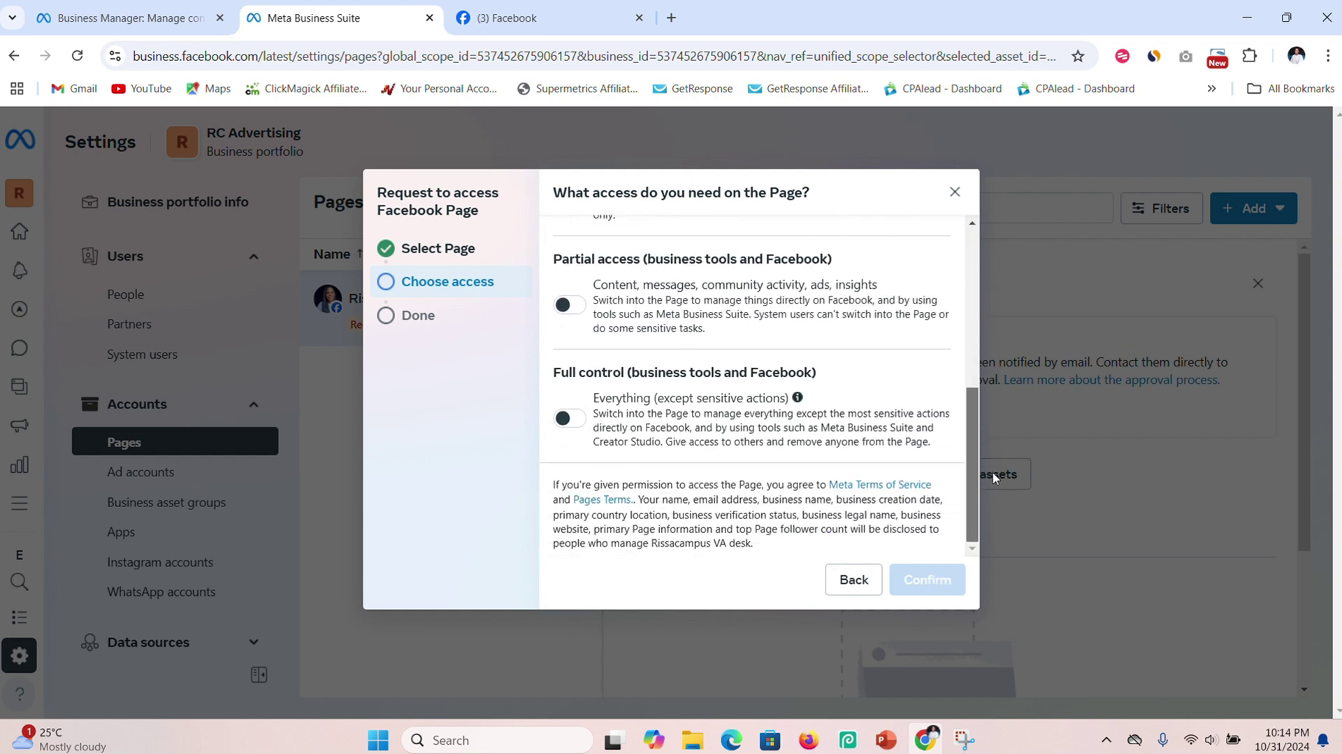
{"action": "left_click", "coordinate": [797, 397]}
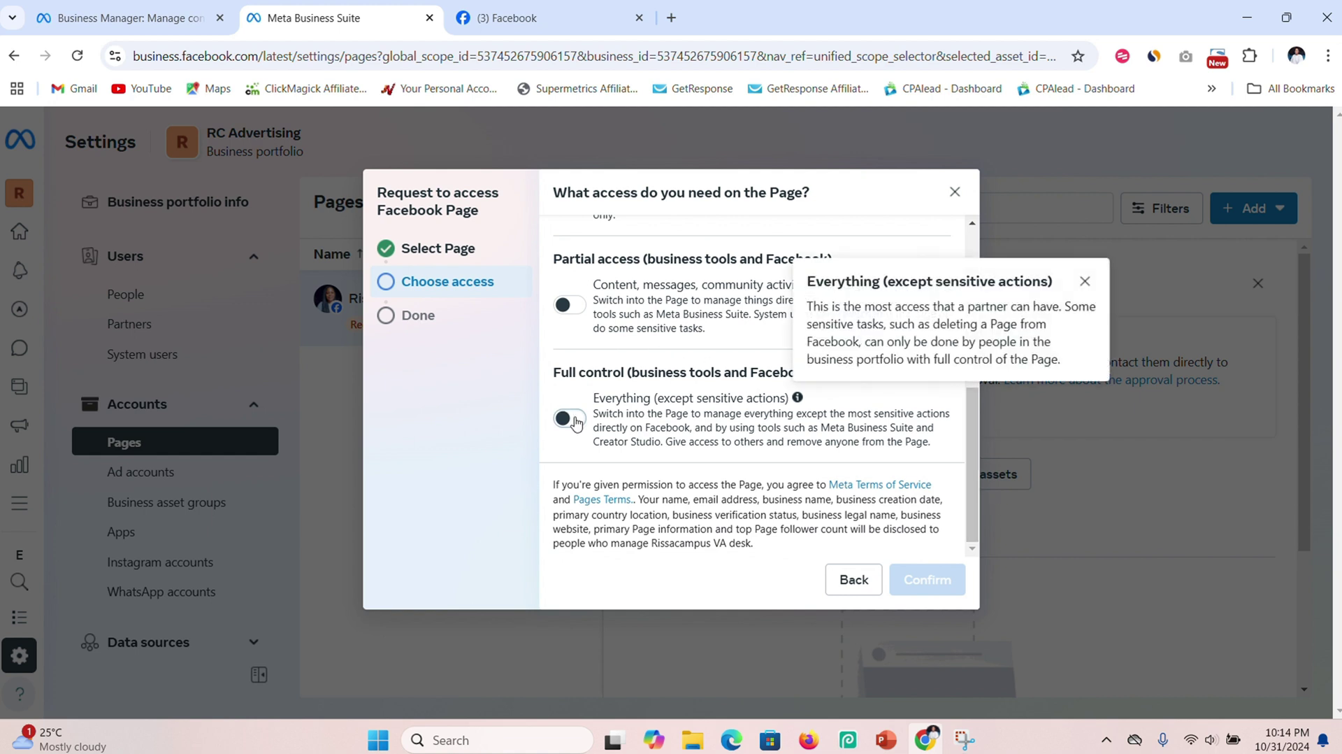
{"action": "left_click", "coordinate": [574, 419]}
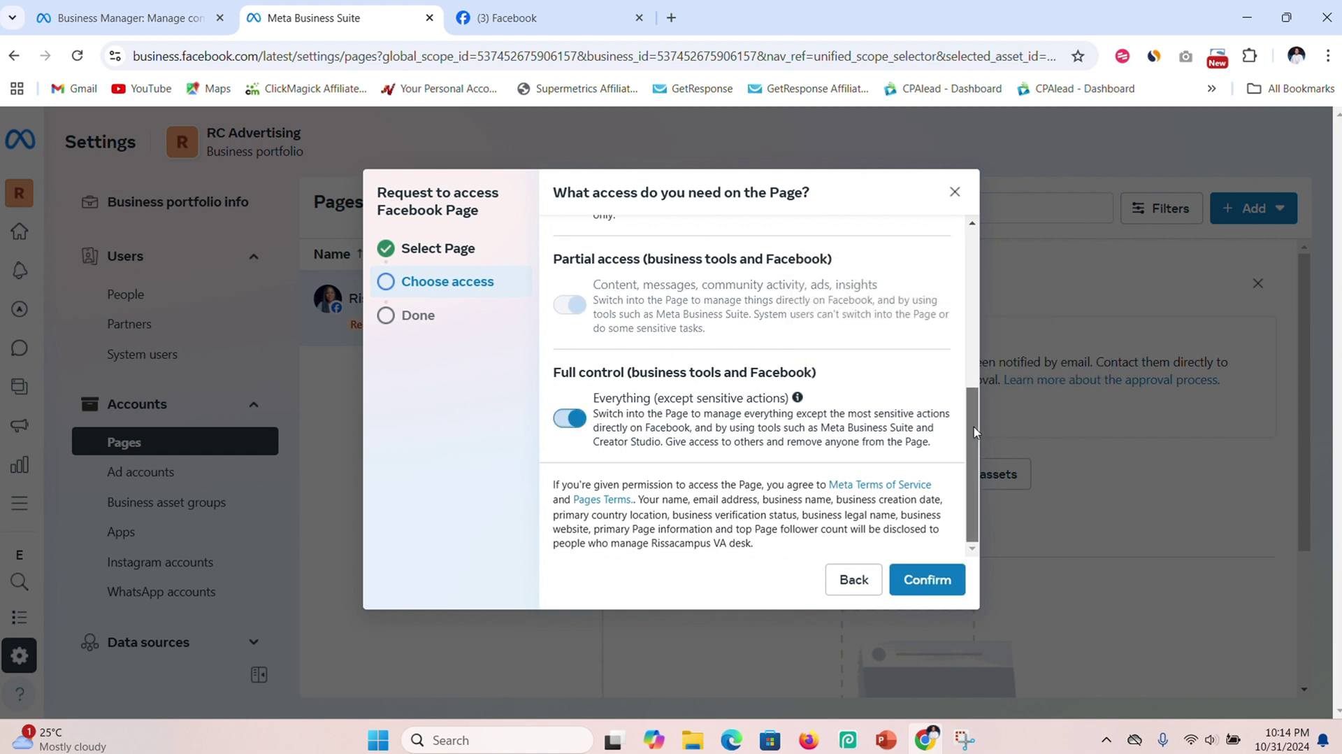
{"action": "left_click", "coordinate": [931, 592]}
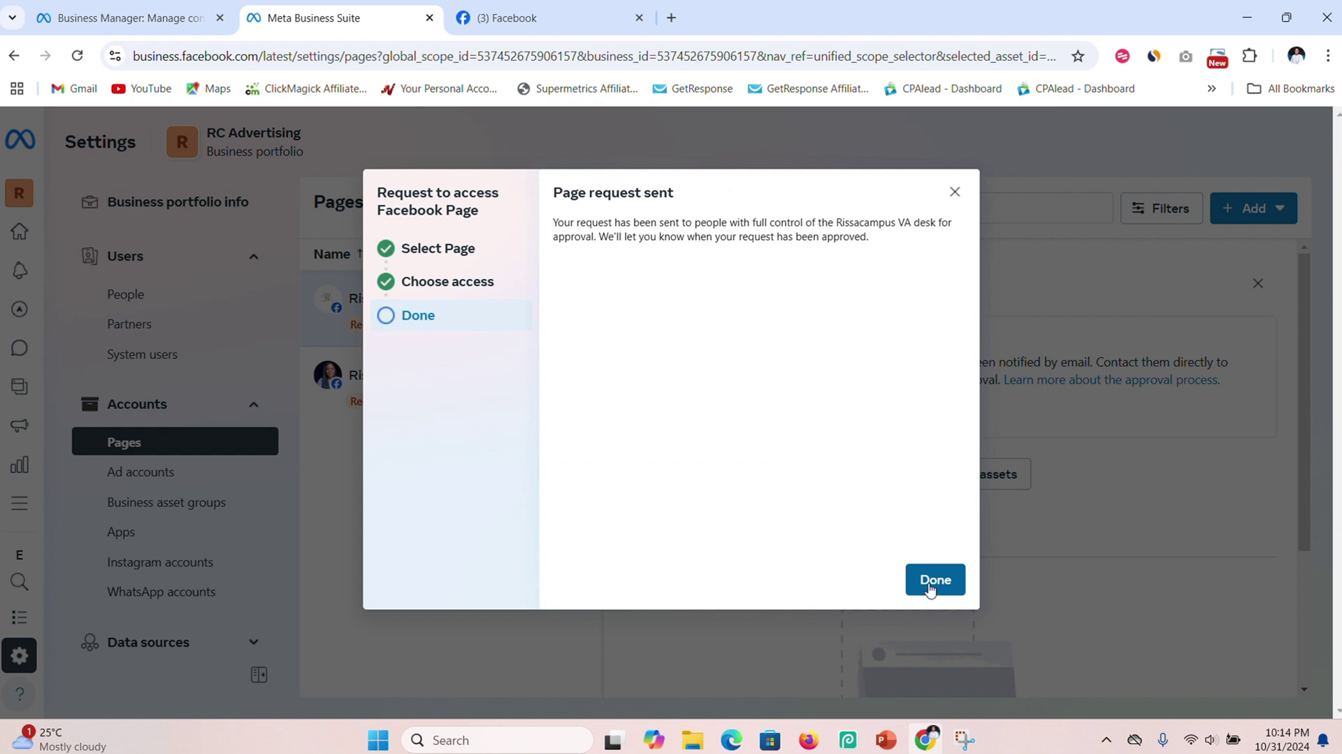
{"action": "left_click", "coordinate": [939, 581]}
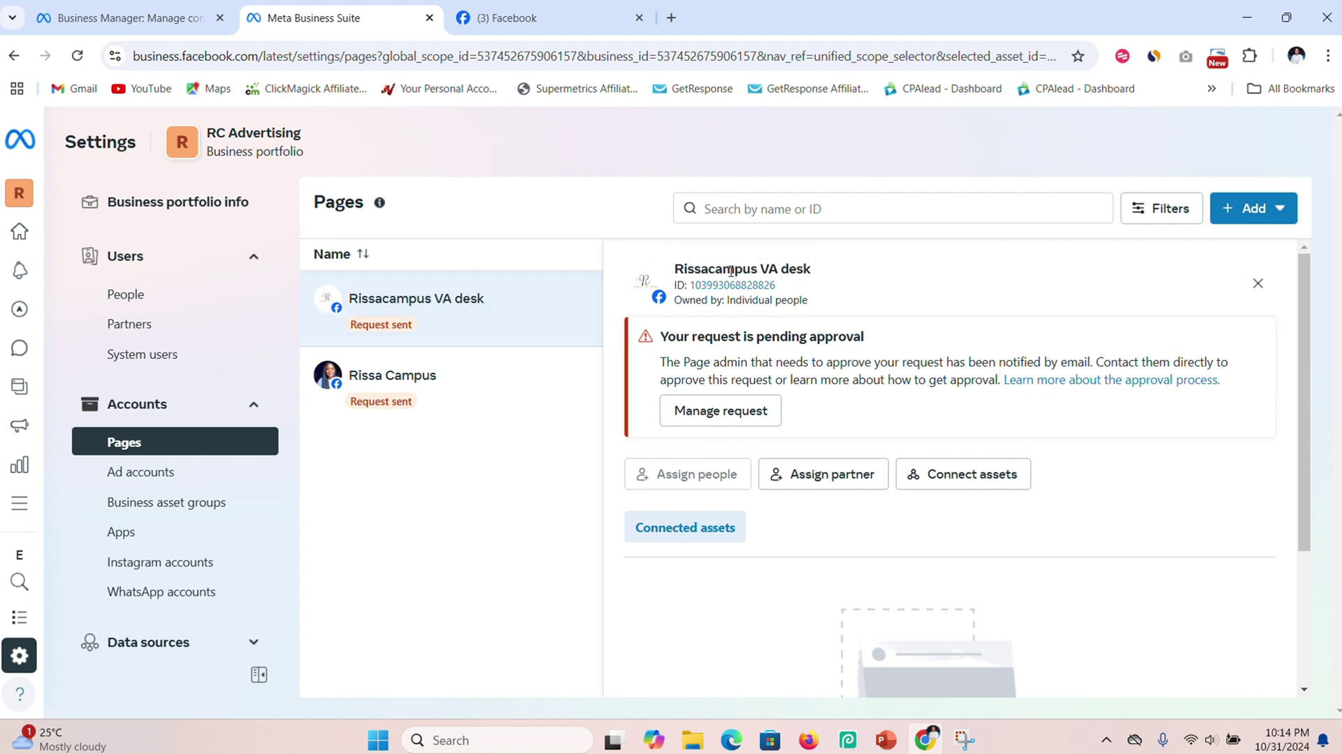
{"action": "left_click", "coordinate": [510, 390]}
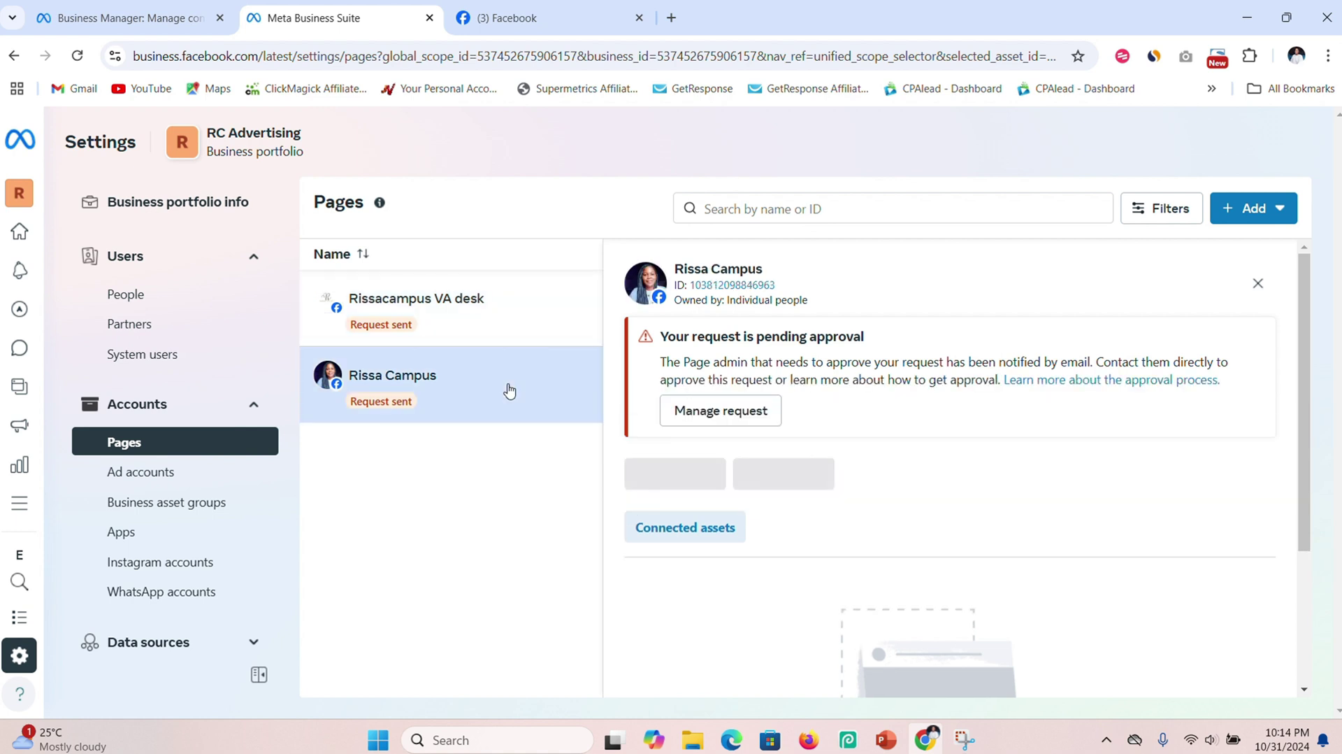
{"action": "left_click", "coordinate": [483, 298]}
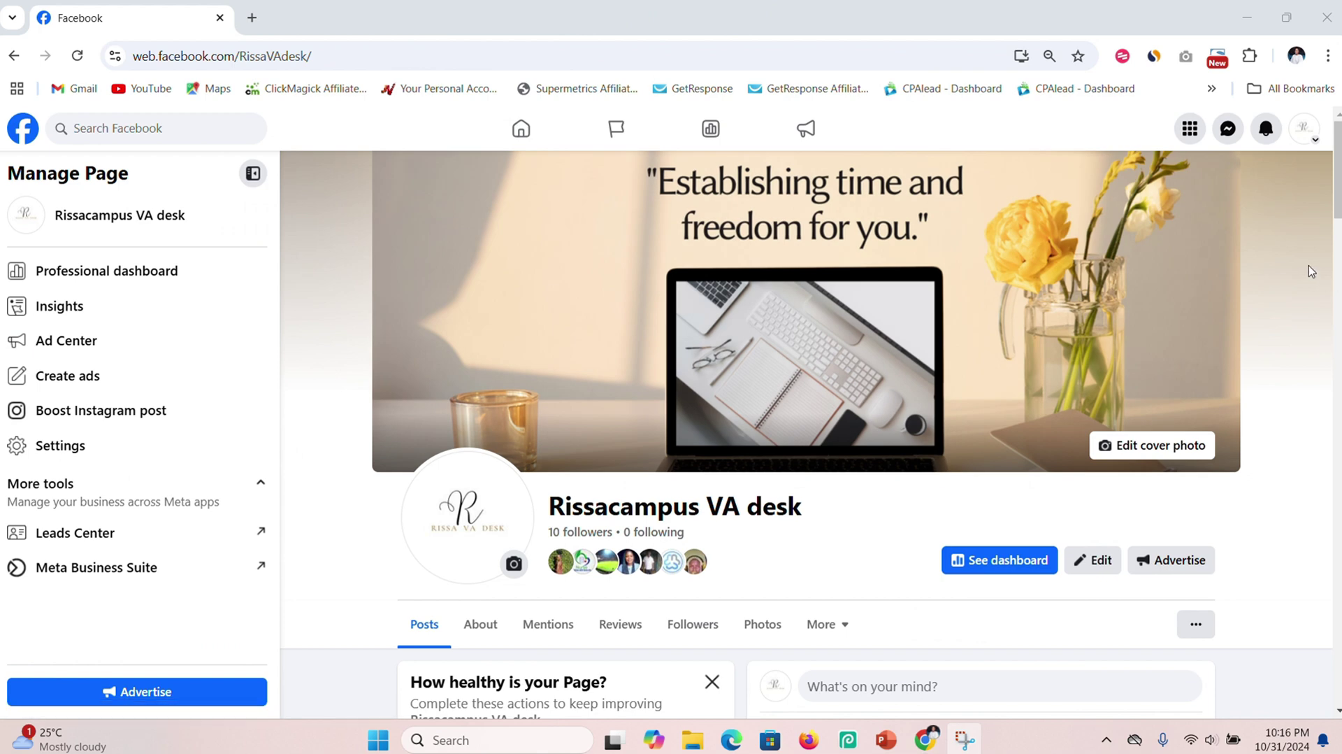
Step: Open Page access settings from the Rissacampus VA desk Page's Professional dashboard
{"action": "scroll", "coordinate": [1335, 174], "scroll_direction": "down", "scroll_amount": 1}
{"action": "scroll", "coordinate": [1337, 189], "scroll_direction": "down", "scroll_amount": 2}
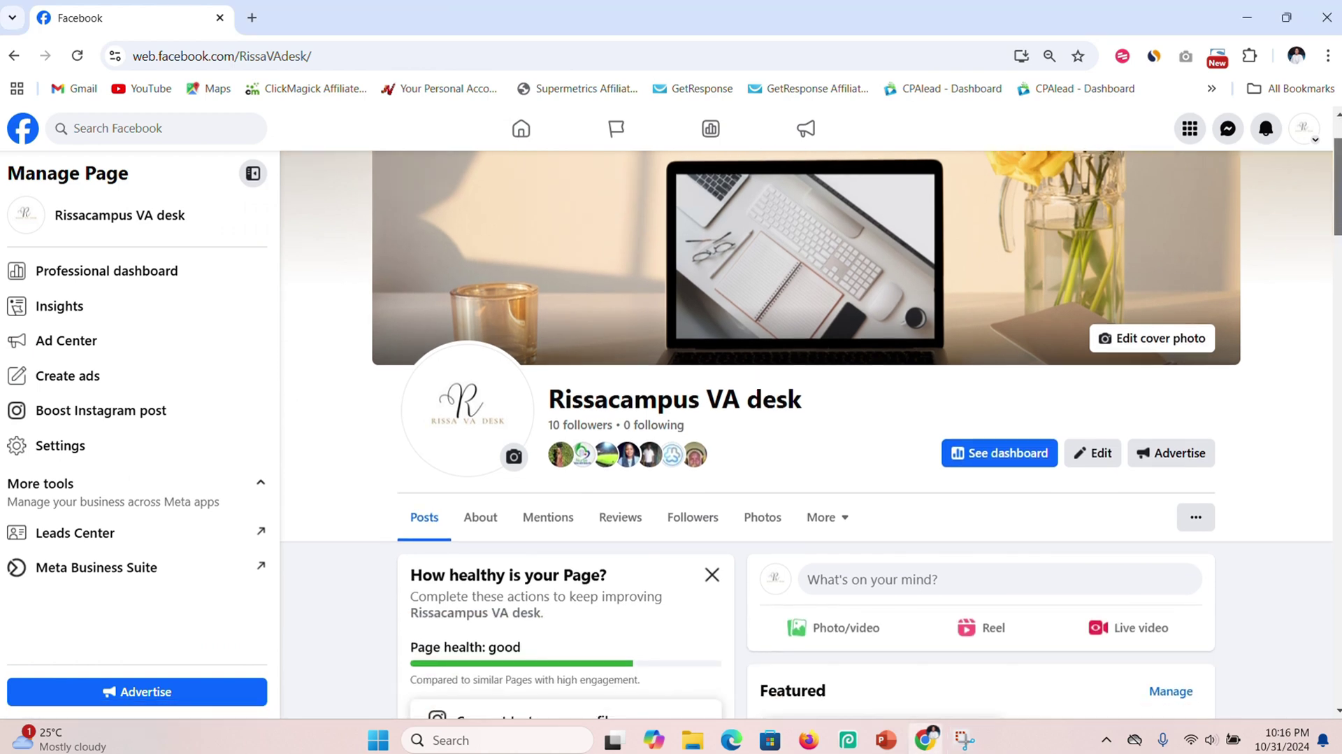
{"action": "scroll", "coordinate": [1337, 189], "scroll_direction": "up", "scroll_amount": 2}
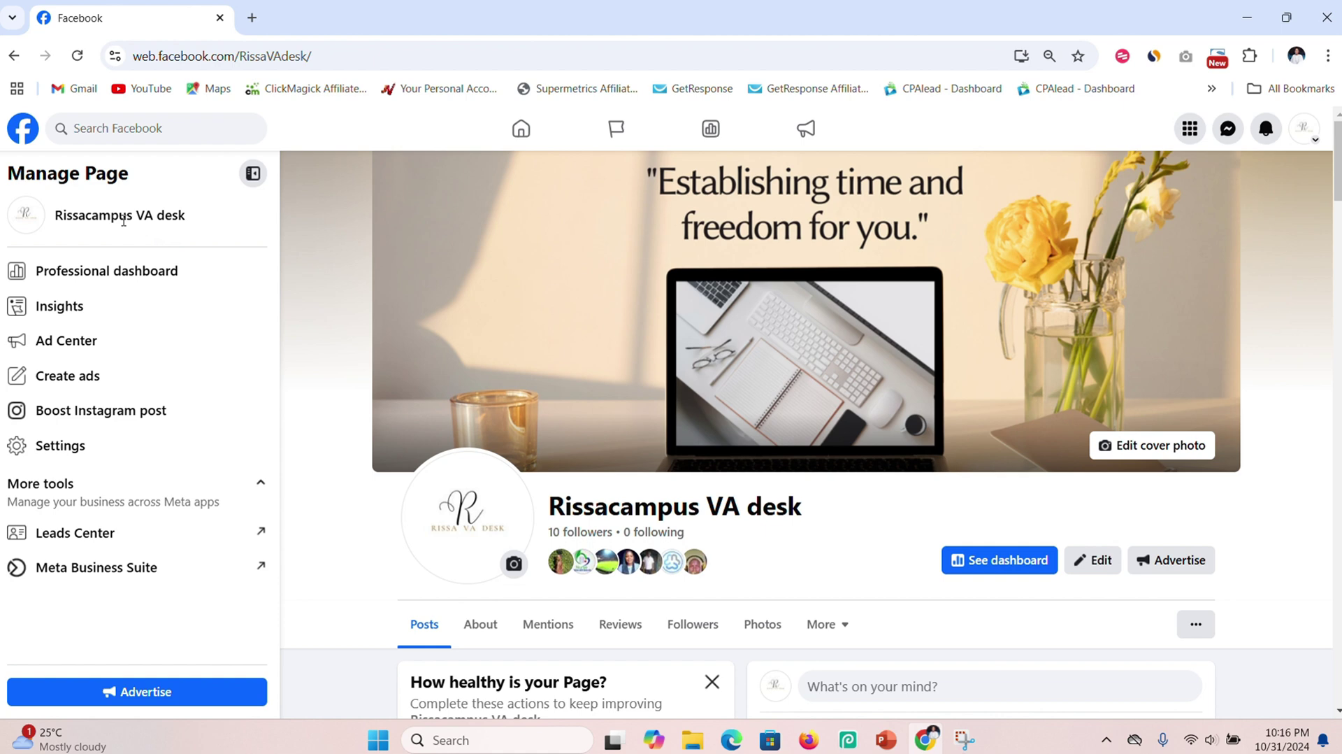
{"action": "left_click", "coordinate": [125, 272]}
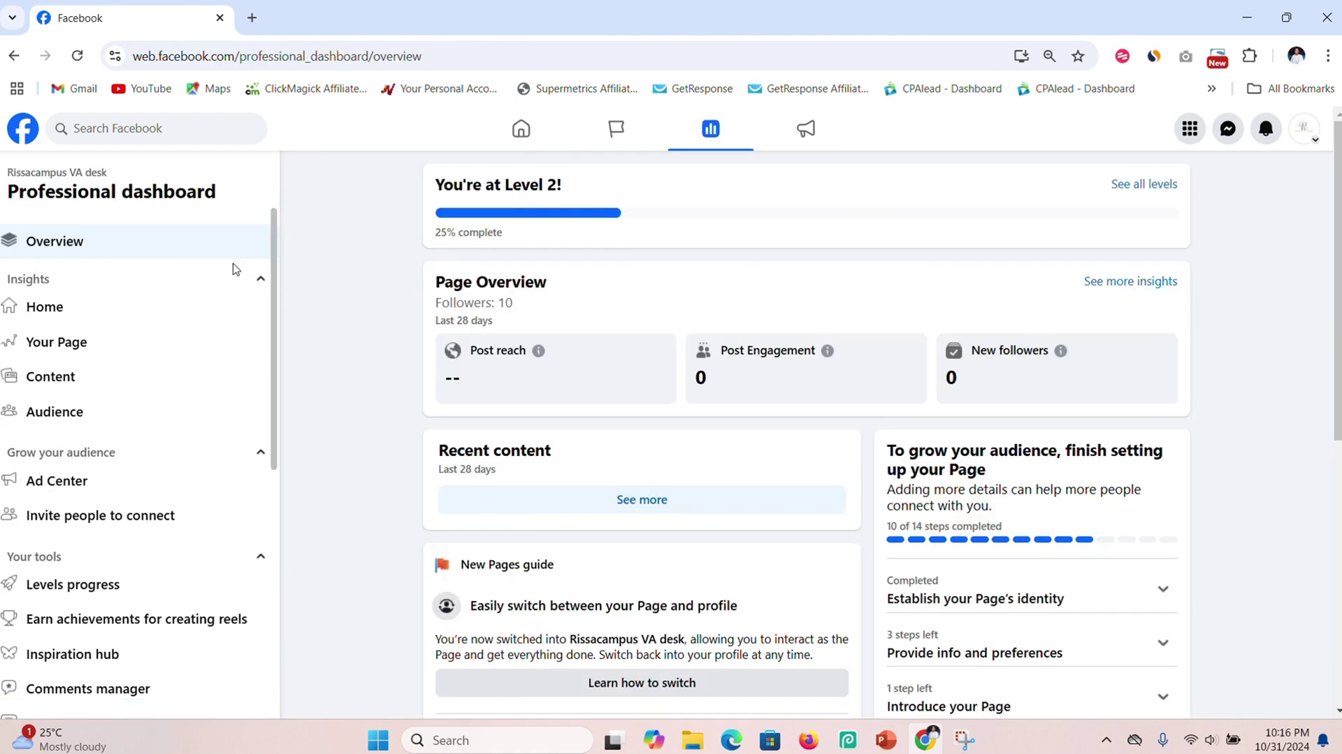
{"action": "scroll", "coordinate": [278, 300], "scroll_direction": "down", "scroll_amount": 1}
{"action": "left_click_drag", "start_coordinate": [278, 299], "coordinate": [270, 412]}
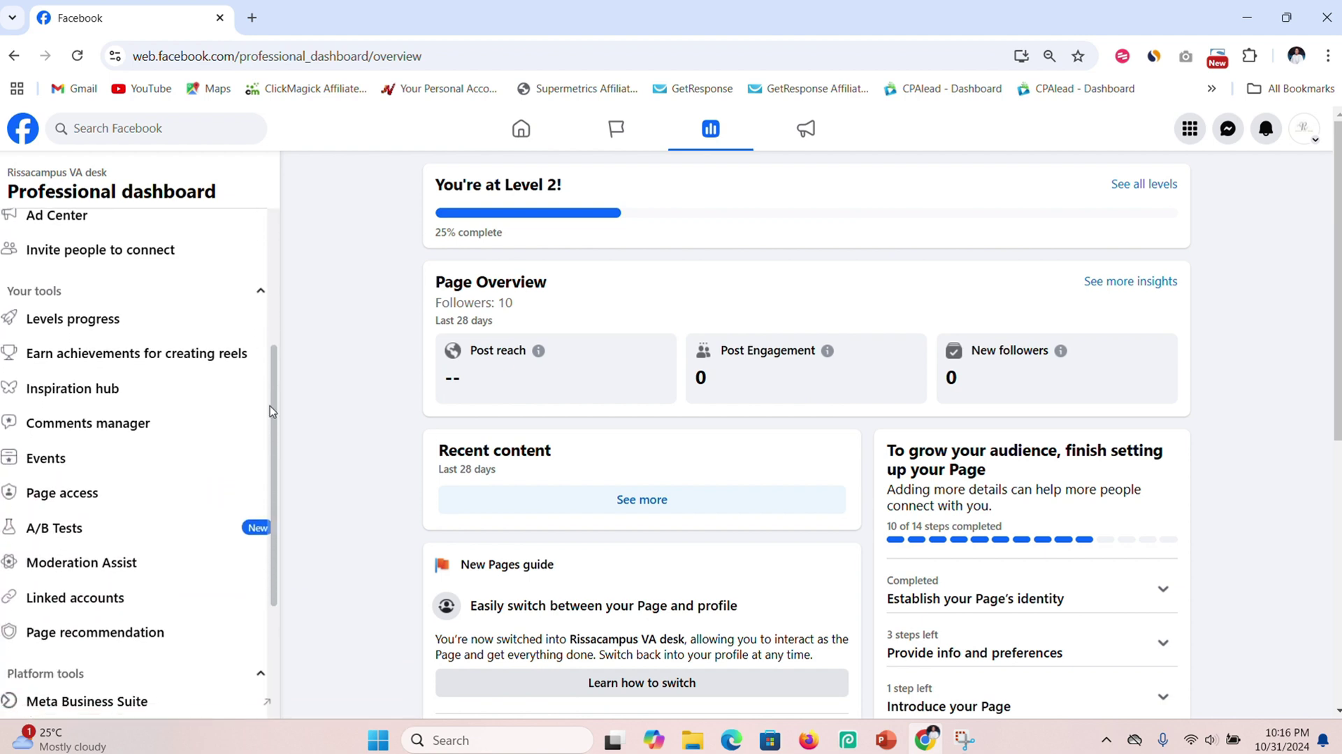
{"action": "left_click", "coordinate": [135, 493]}
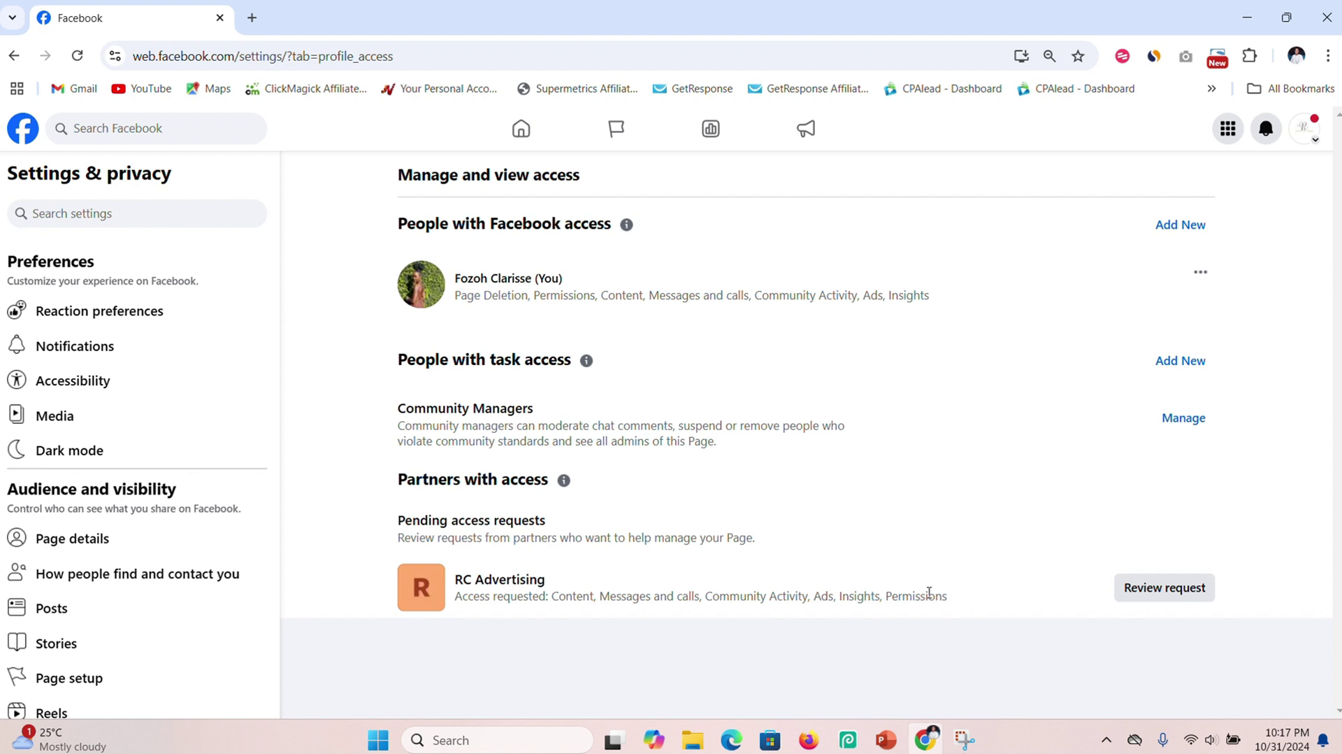
Step: Accept RC Advertising's access request and confirm it with the profile password
{"action": "left_click", "coordinate": [1141, 588]}
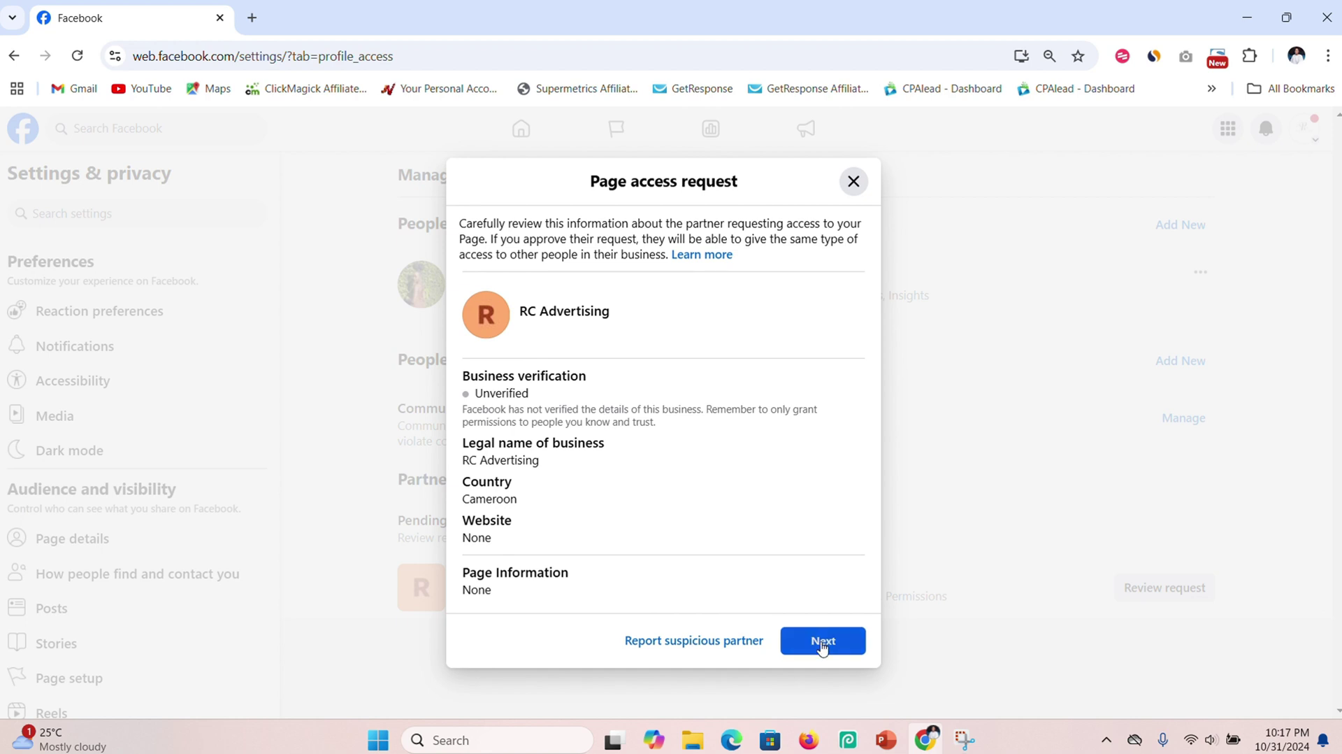
{"action": "left_click", "coordinate": [823, 641]}
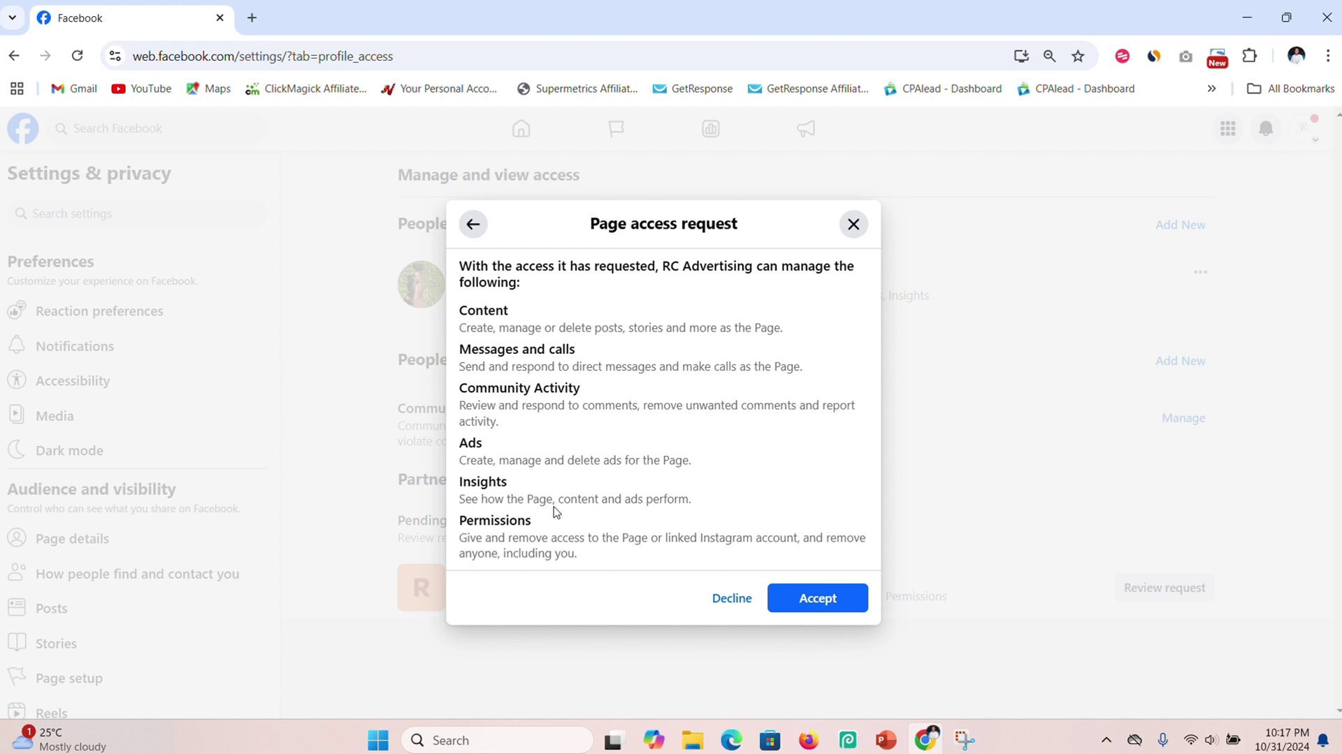
{"action": "left_click", "coordinate": [826, 601]}
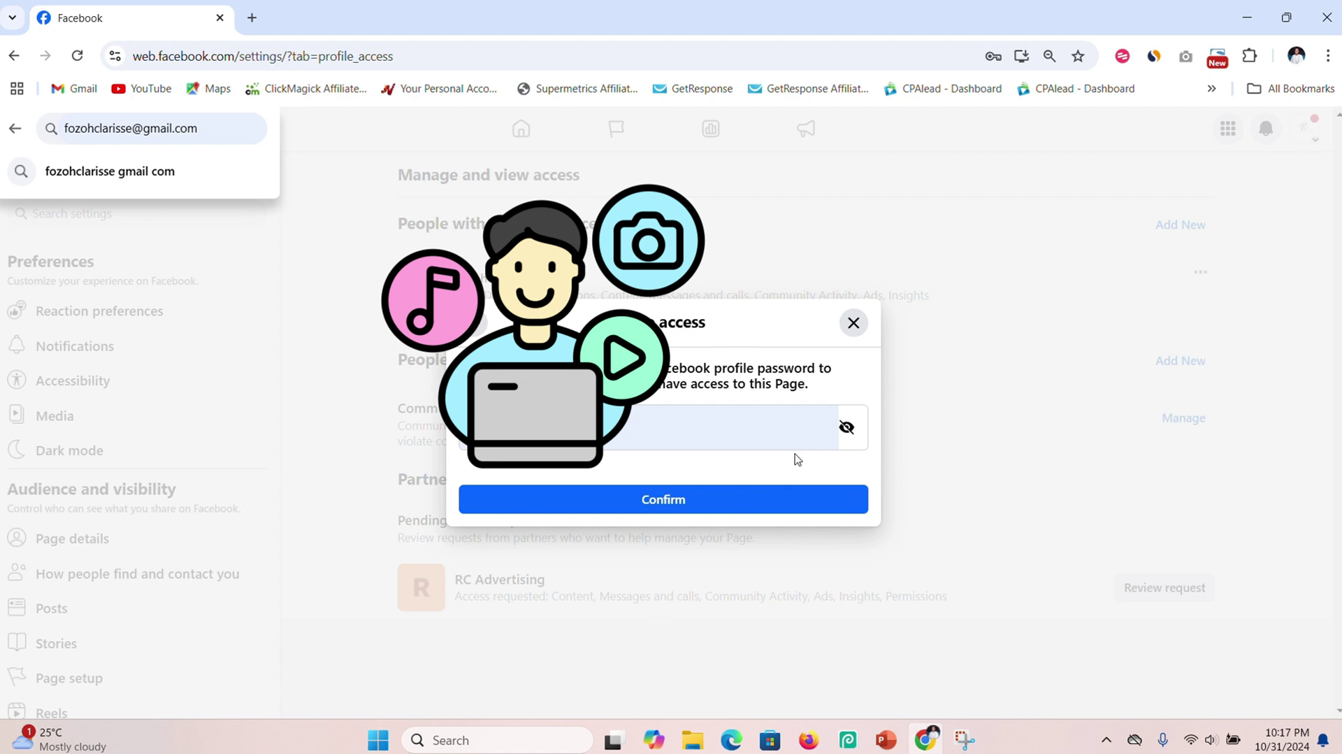
{"action": "left_click", "coordinate": [848, 432]}
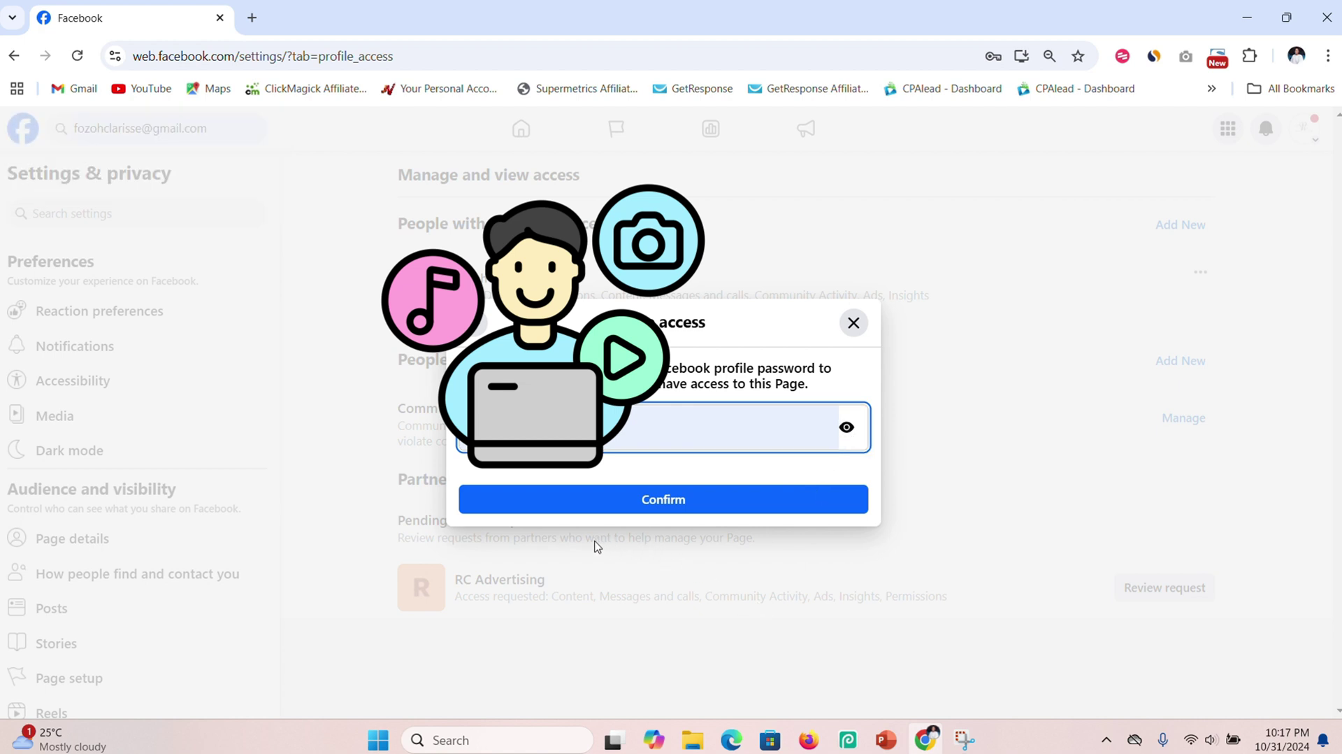
{"action": "left_click", "coordinate": [661, 502]}
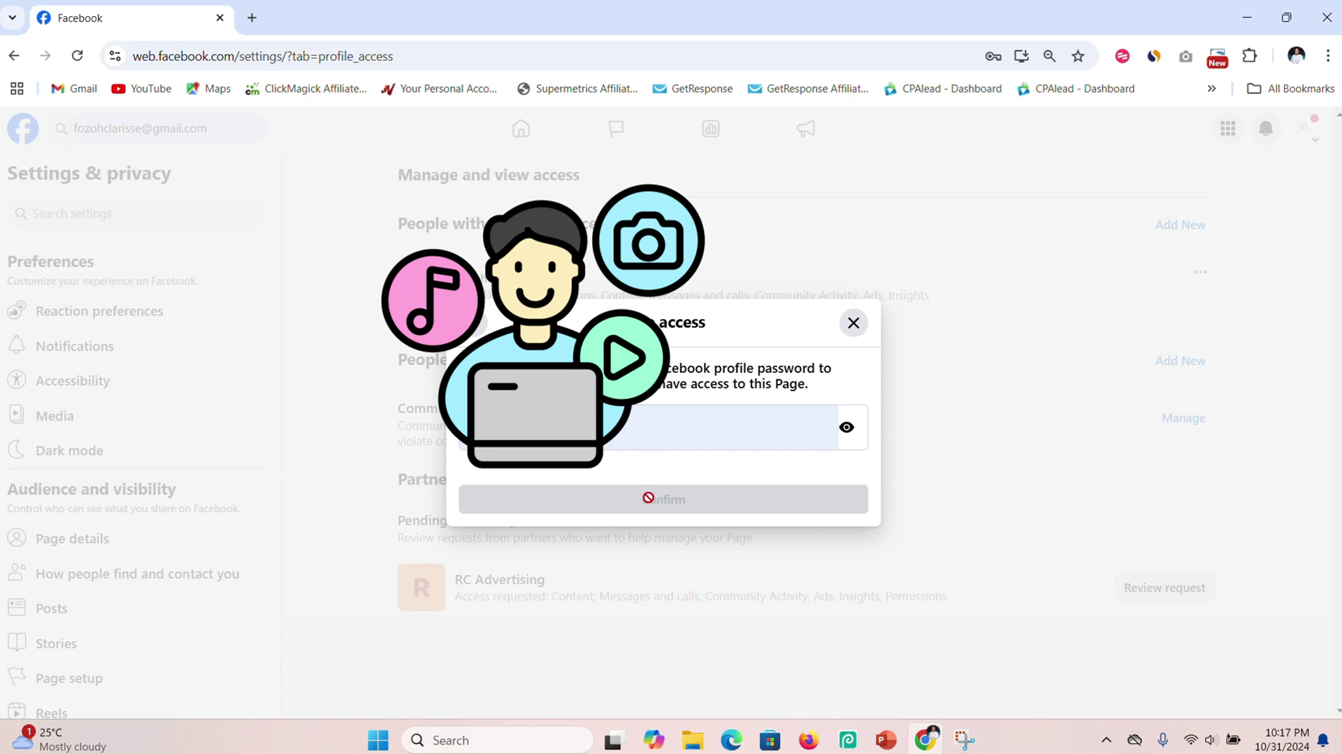